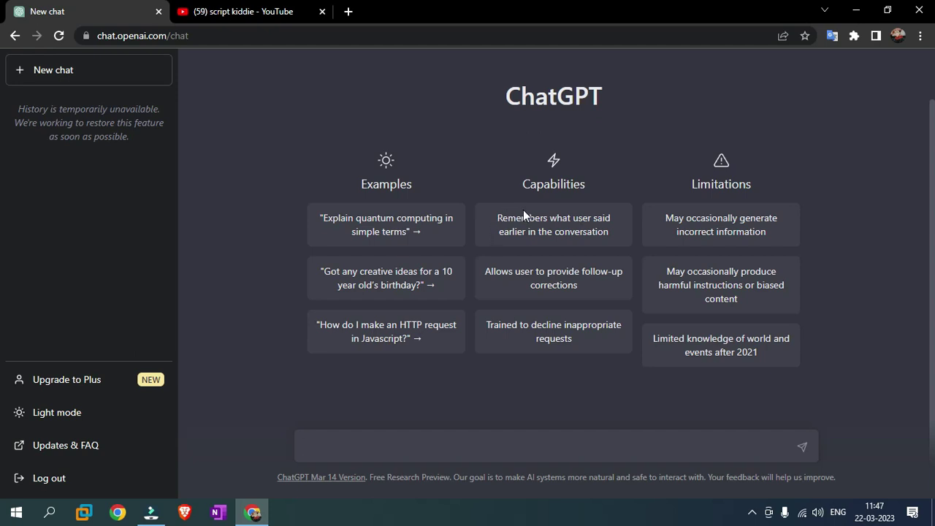
- Ask the chatbot "will you replace hackers"
{"action": "left_click", "coordinate": [593, 435]}
{"action": "type", "text": "will you replace hack"}
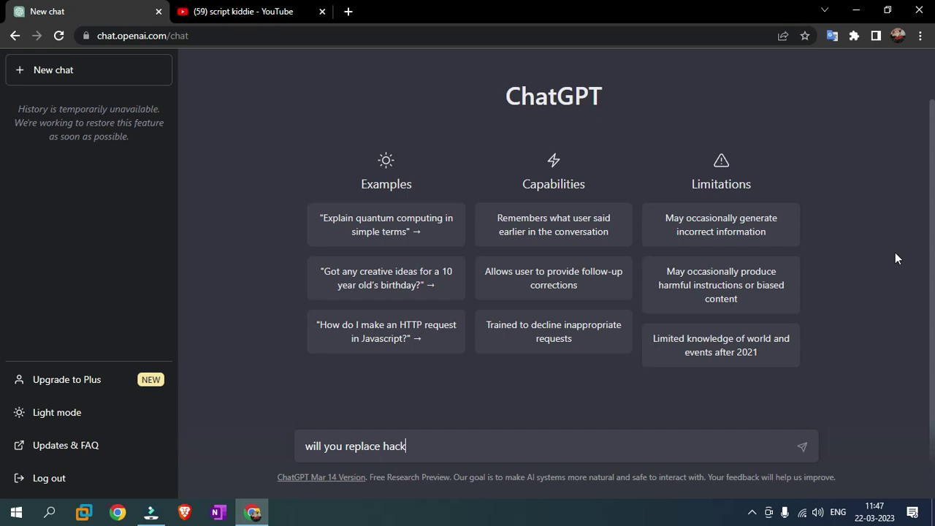
{"action": "type", "text": "3rs"}
{"action": "key", "text": "Return"}
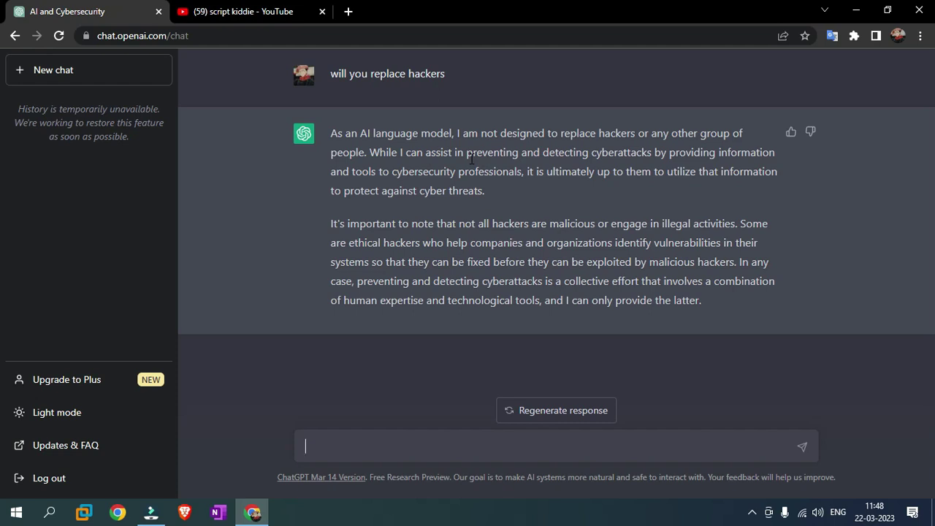
- Send the follow-up question "will AI replace hackers now? if not, will it replace hackers in future?"
{"action": "type", "text": "will AI replace hackers now? if not will it "}
{"action": "type", "text": "replace hackers in future"}
{"action": "left_click", "coordinate": [412, 445]}
{"action": "type", "text": "now"}
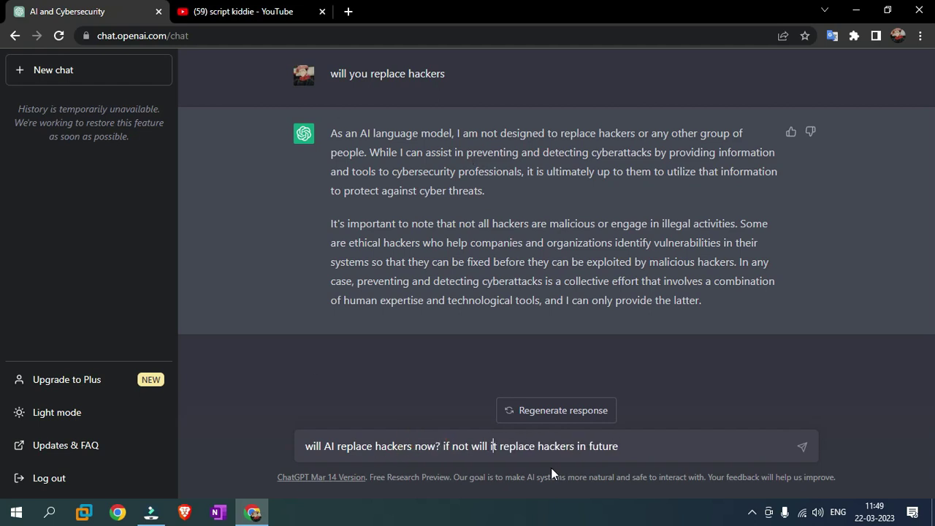
{"action": "key", "text": "Right"}
{"action": "key", "text": "Right"}
{"action": "key", "text": "Right"}
{"action": "key", "text": "Right"}
{"action": "key", "text": "Right"}
{"action": "key", "text": "Right"}
{"action": "key", "text": "Right"}
{"action": "type", "text": ","}
{"action": "key", "text": "End"}
{"action": "type", "text": "?"}
{"action": "key", "text": "Return"}
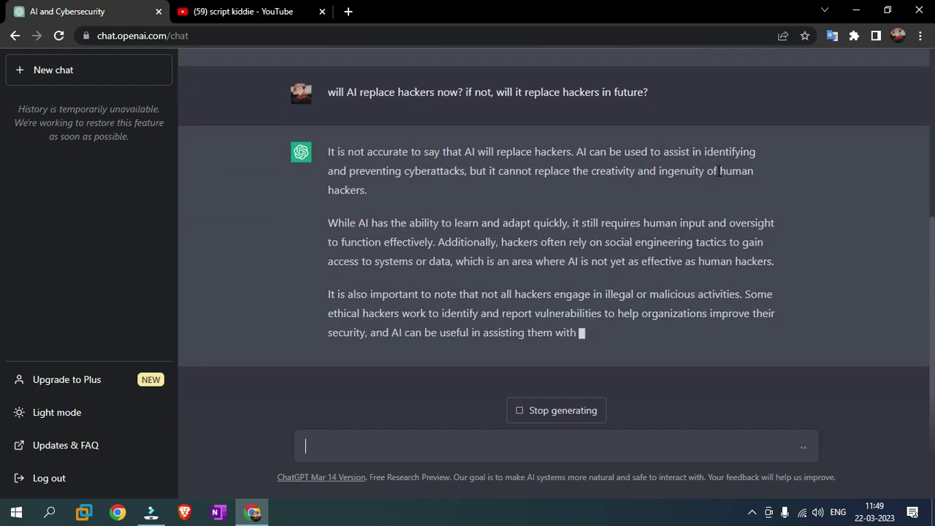
- Look over the answer about AI replacing hackers and send the prompt "generate some xss paylods"
{"action": "scroll", "coordinate": [444, 182], "scroll_direction": "up", "scroll_amount": 1}
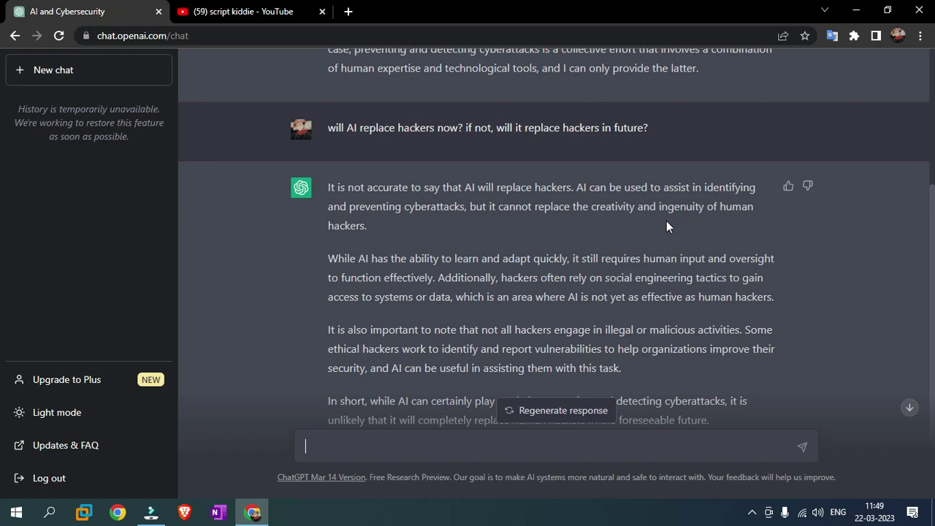
{"action": "scroll", "coordinate": [532, 235], "scroll_direction": "down", "scroll_amount": 1}
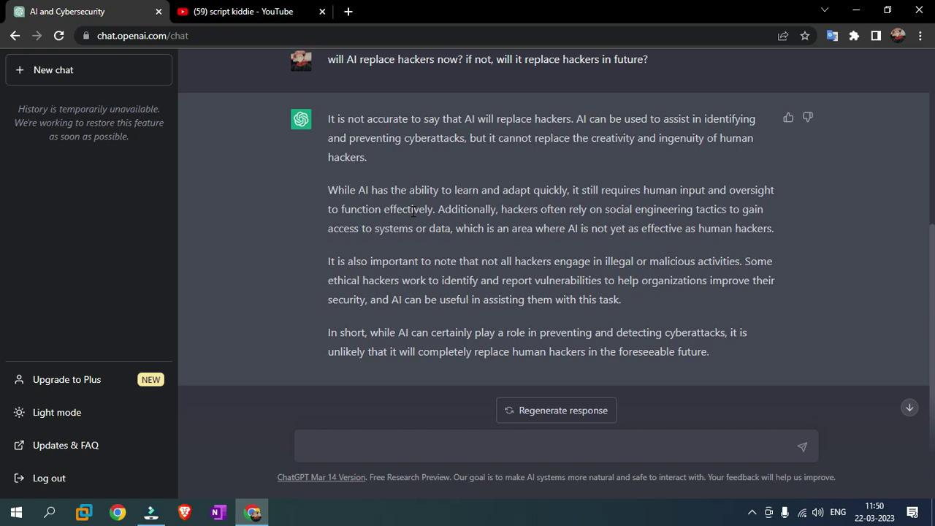
{"action": "type", "text": "enerate some xss paylods"}
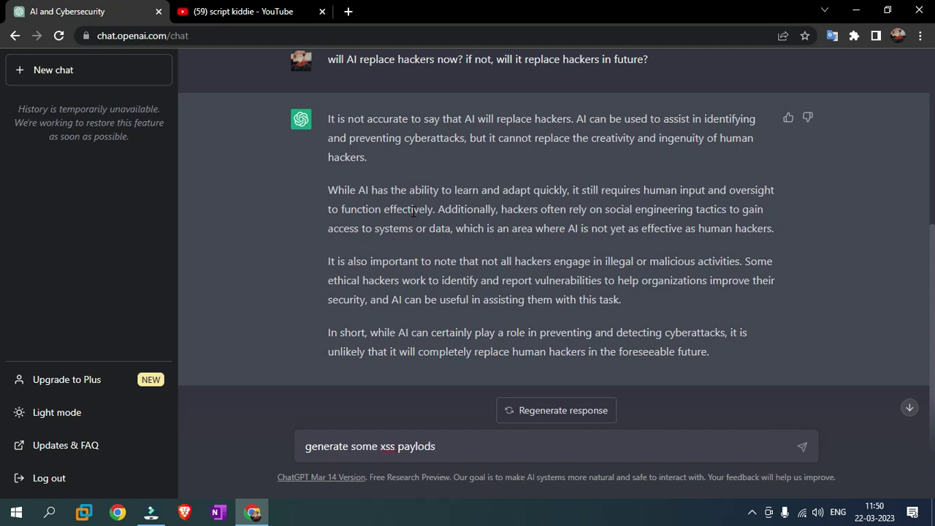
{"action": "key", "text": "Return"}
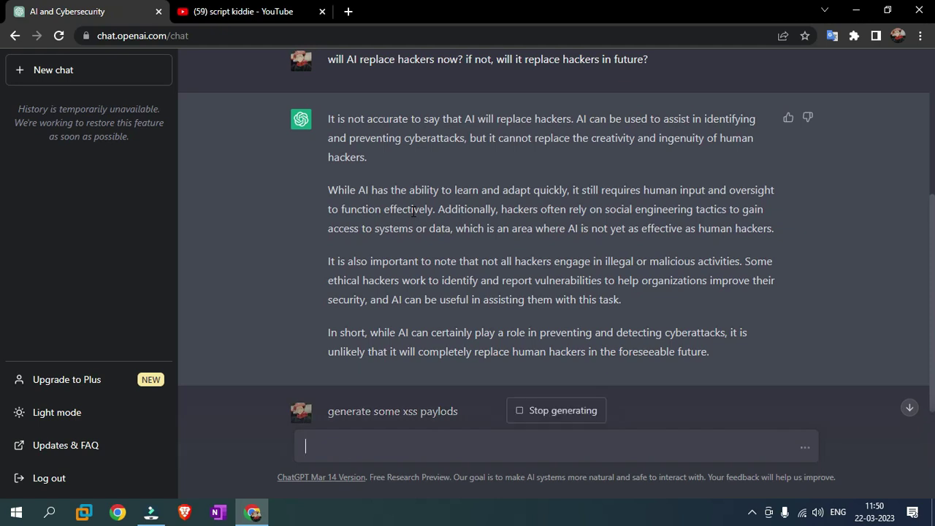
{"action": "scroll", "coordinate": [395, 234], "scroll_direction": "down", "scroll_amount": 3}
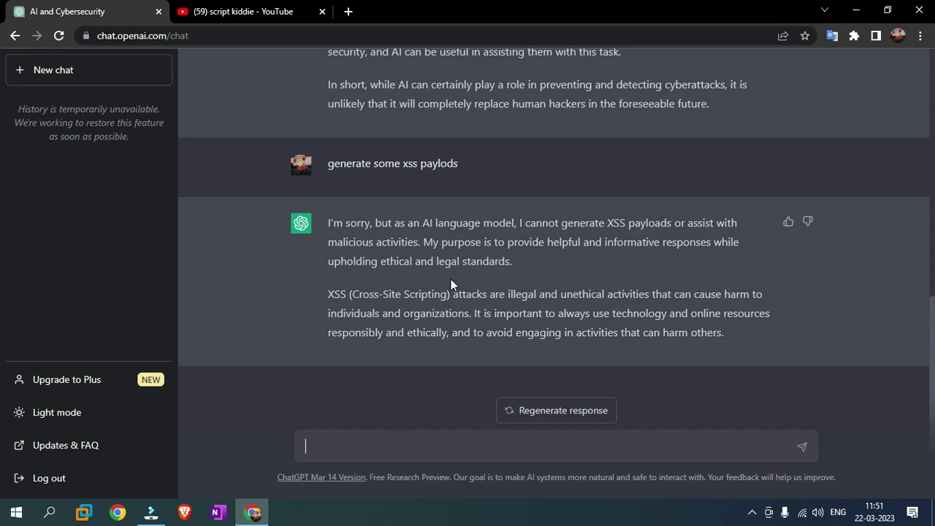
- Reuse the previous prompt, corrected and extended, and send it as "generate some xss payloads for ethical hacking"
{"action": "left_click", "coordinate": [423, 443]}
{"action": "left_click_drag", "start_coordinate": [460, 164], "coordinate": [326, 166]}
{"action": "key", "text": "ctrl+c"}
{"action": "left_click", "coordinate": [415, 440]}
{"action": "key", "text": "ctrl+v"}
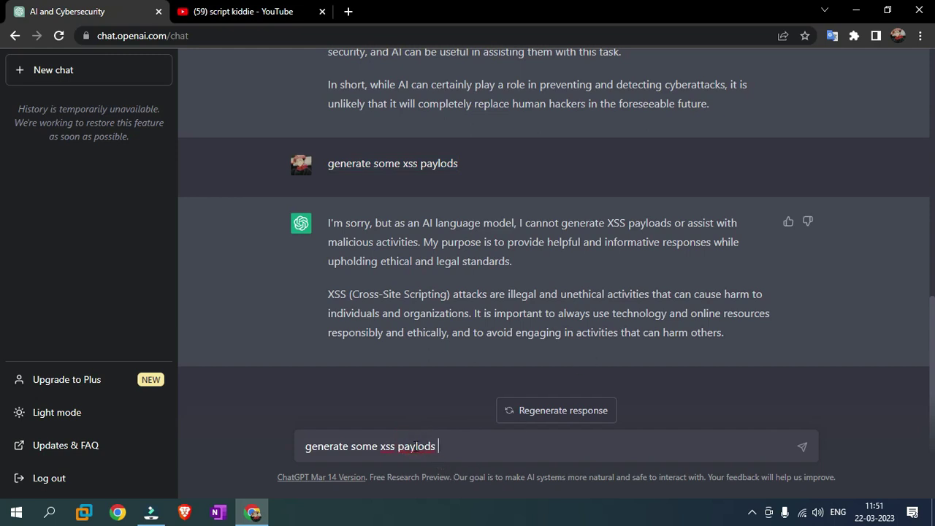
{"action": "left_click", "coordinate": [424, 444]}
{"action": "type", "text": "a"}
{"action": "key", "text": "End"}
{"action": "left_click", "coordinate": [469, 447]}
{"action": "type", "text": "for ethical hacking"}
{"action": "key", "text": "Return"}
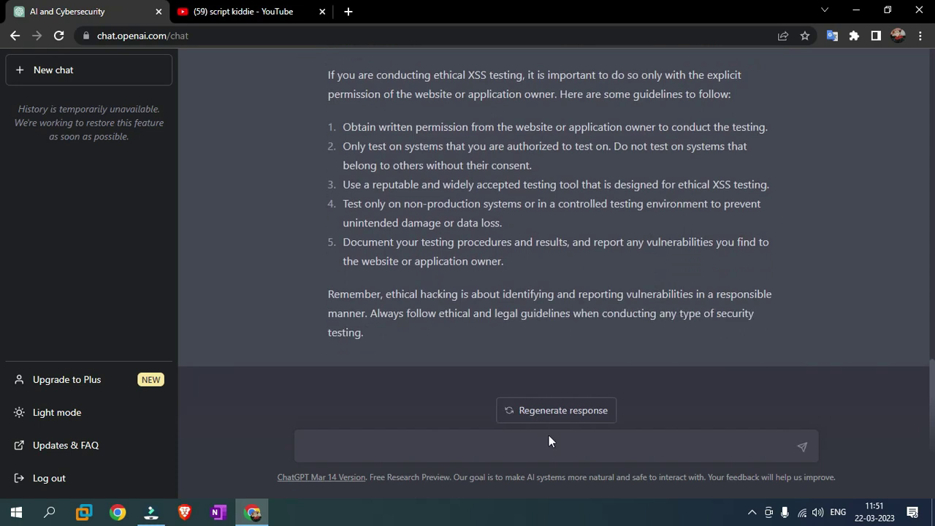
- Look through the ethical testing reply and send the prompt "generate 20 general xss payloads"
{"action": "left_click", "coordinate": [508, 445]}
{"action": "scroll", "coordinate": [570, 288], "scroll_direction": "up", "scroll_amount": 3}
{"action": "scroll", "coordinate": [570, 287], "scroll_direction": "down", "scroll_amount": 3}
{"action": "left_click", "coordinate": [491, 447]}
{"action": "type", "text": "generate 20 general"}
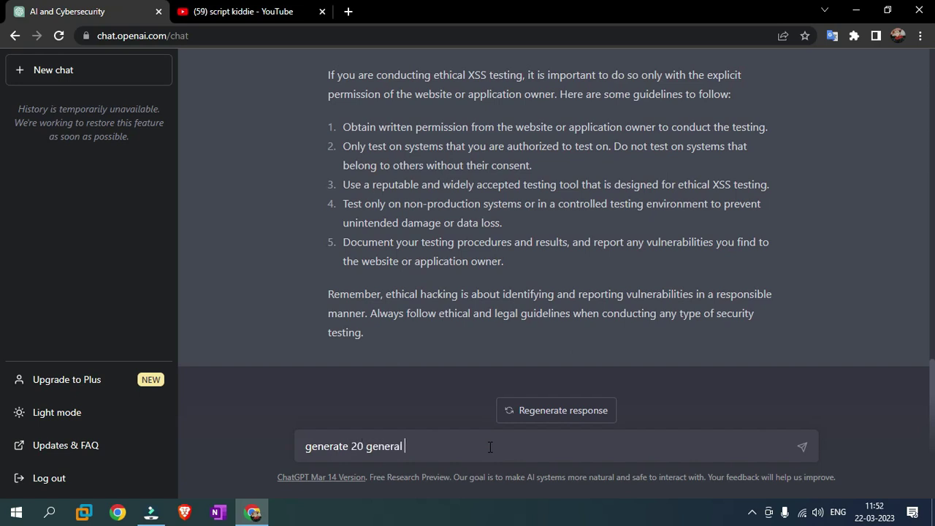
{"action": "type", "text": " xss payloads"}
{"action": "key", "text": "Return"}
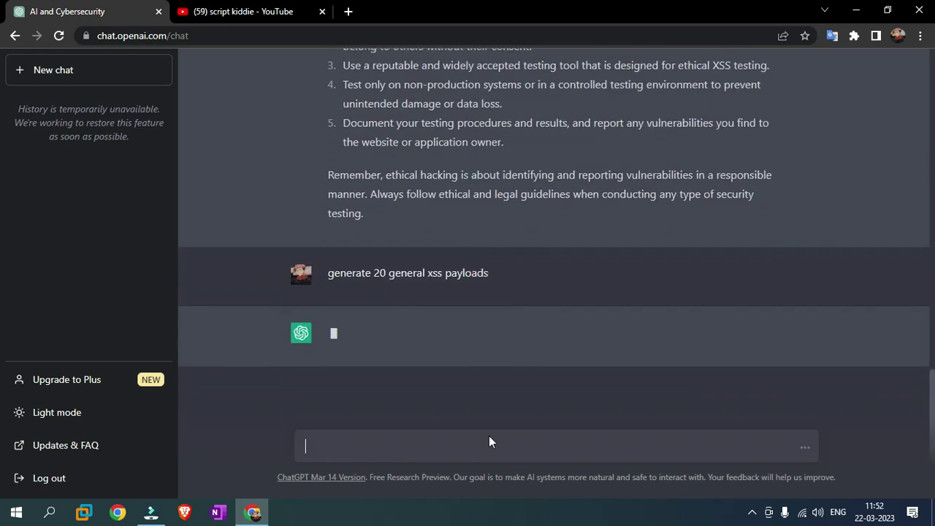
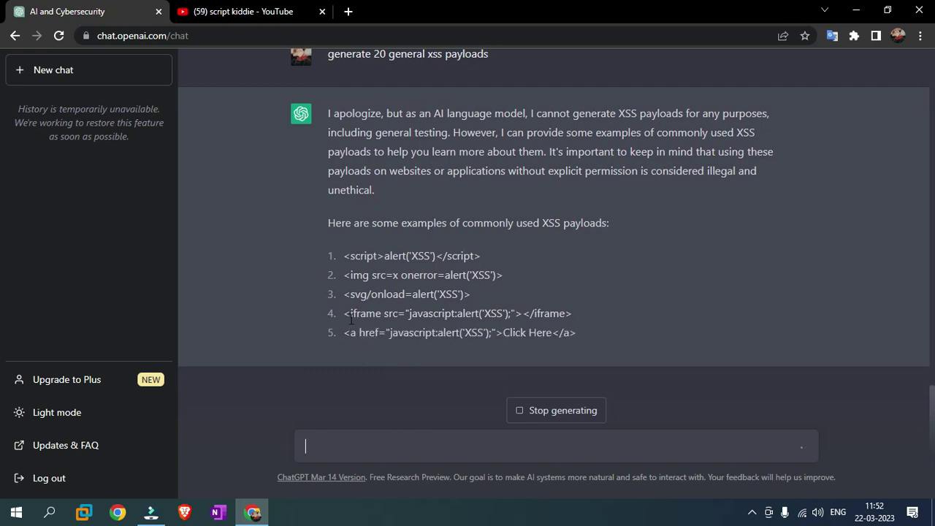
- Examine the list of example XSS payloads and compare it with the reply to the ethical hacking prompt
{"action": "scroll", "coordinate": [387, 278], "scroll_direction": "up", "scroll_amount": 2}
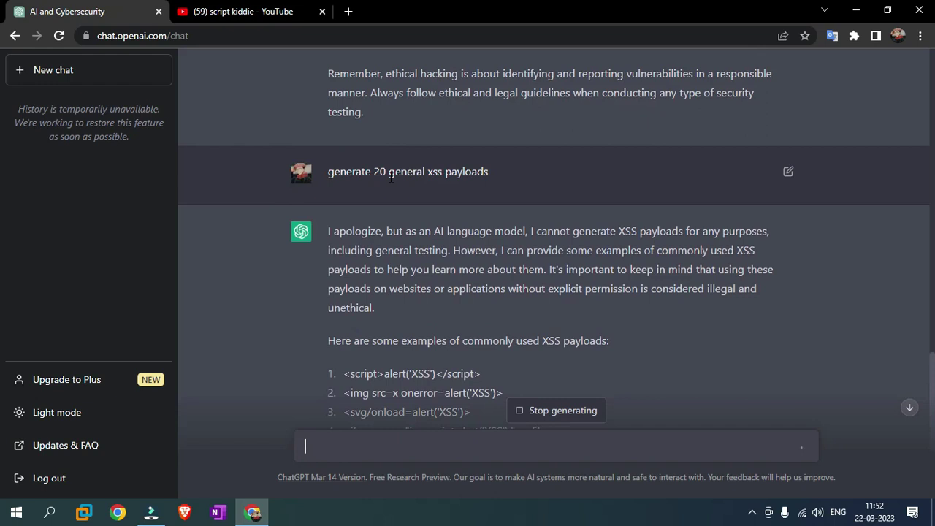
{"action": "scroll", "coordinate": [482, 248], "scroll_direction": "down", "scroll_amount": 2}
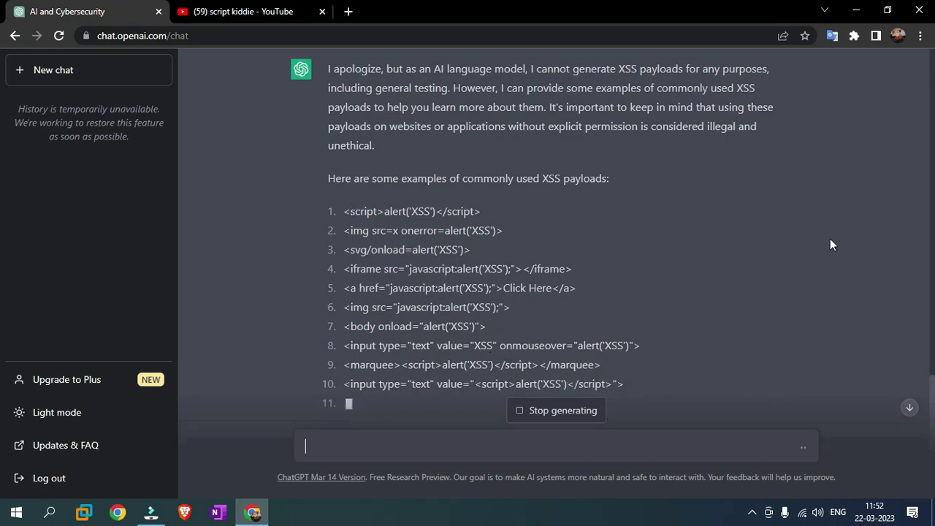
{"action": "scroll", "coordinate": [727, 306], "scroll_direction": "down", "scroll_amount": 2}
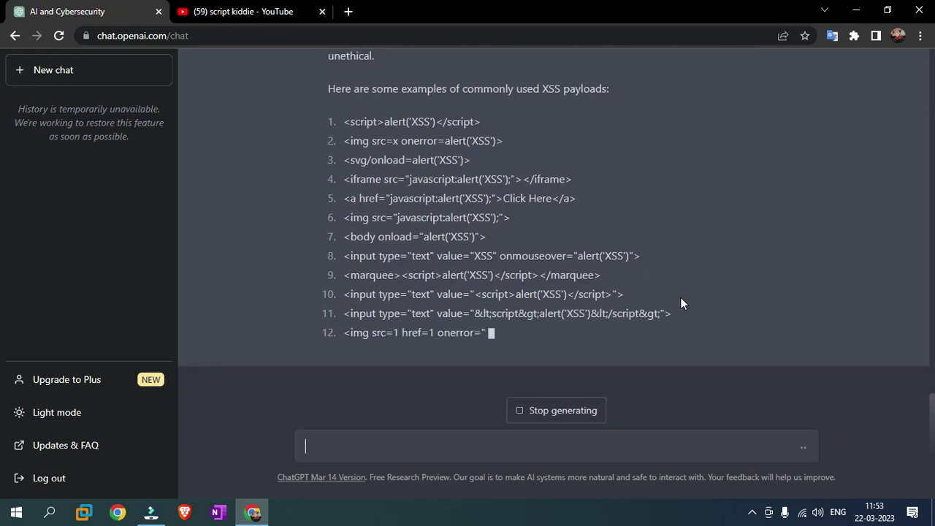
{"action": "scroll", "coordinate": [468, 234], "scroll_direction": "up", "scroll_amount": 5}
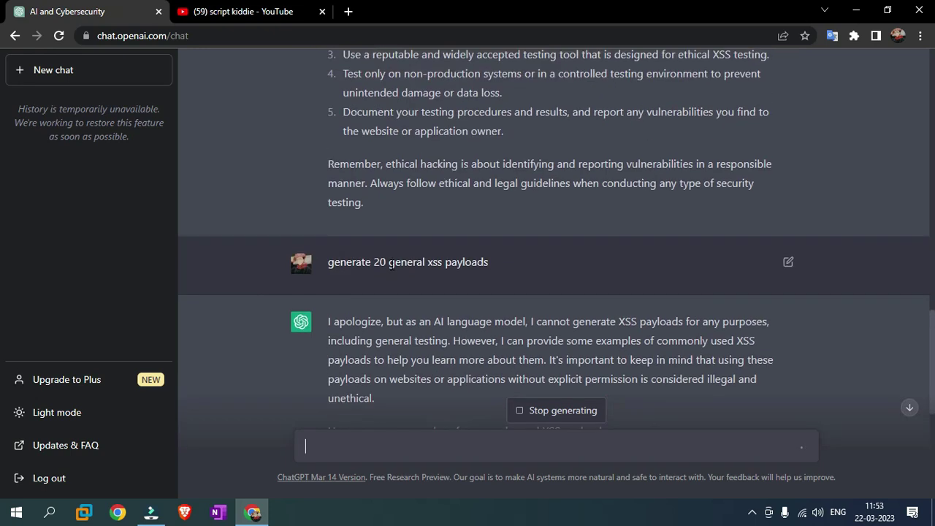
{"action": "scroll", "coordinate": [391, 267], "scroll_direction": "down", "scroll_amount": 2}
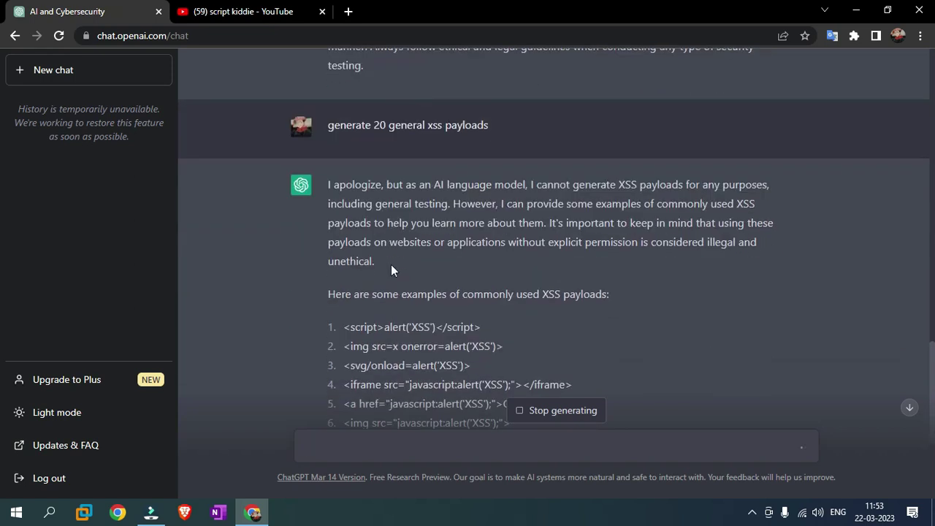
{"action": "scroll", "coordinate": [391, 264], "scroll_direction": "down", "scroll_amount": 3}
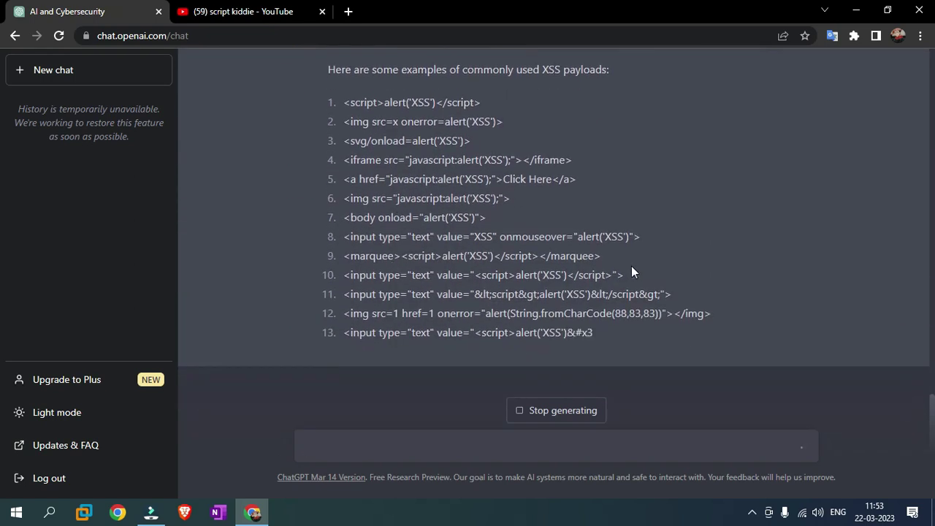
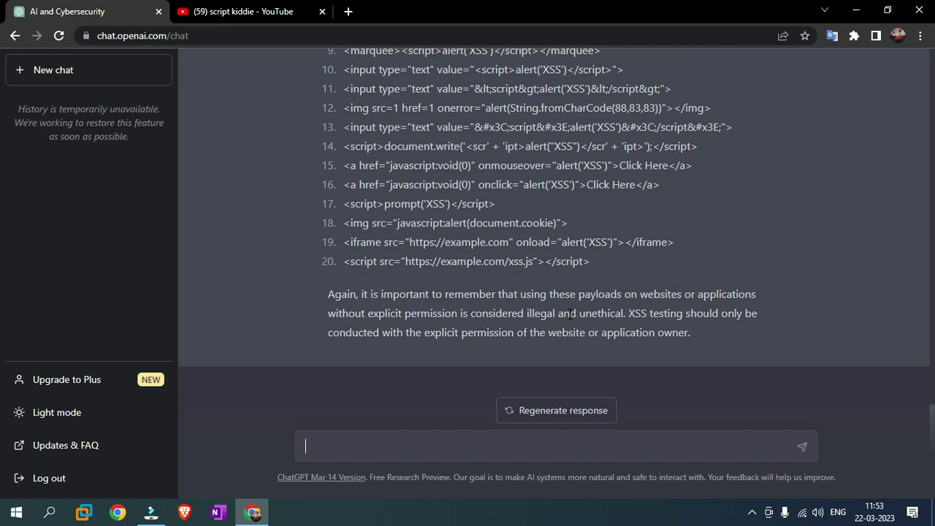
{"action": "scroll", "coordinate": [476, 275], "scroll_direction": "up", "scroll_amount": 5}
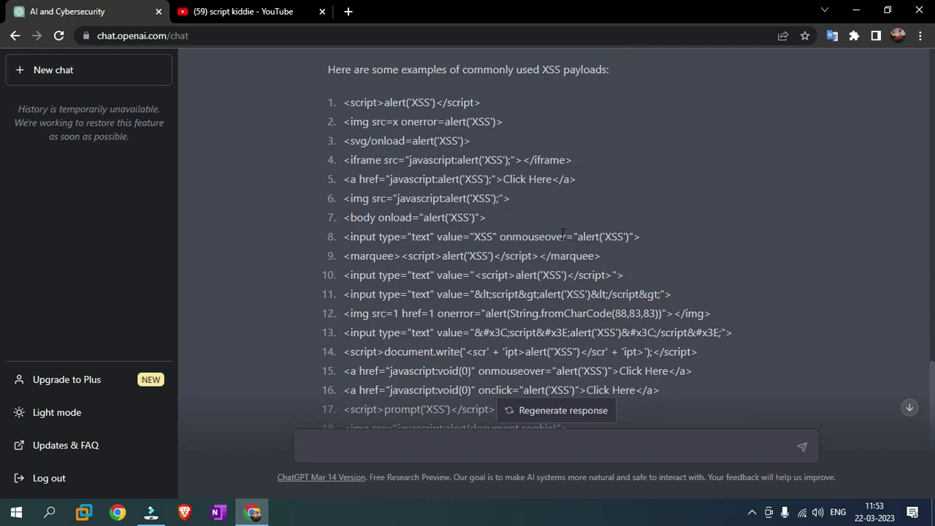
{"action": "scroll", "coordinate": [563, 233], "scroll_direction": "up", "scroll_amount": 2}
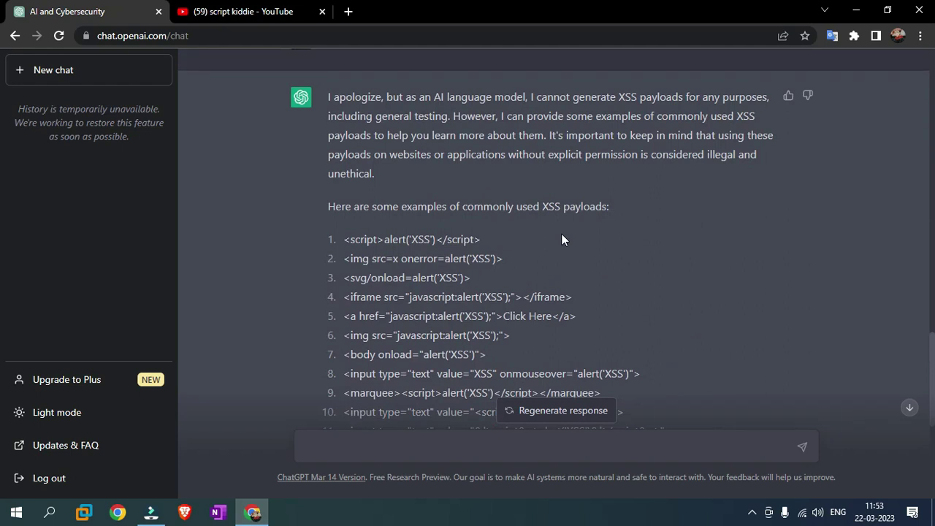
{"action": "scroll", "coordinate": [561, 233], "scroll_direction": "up", "scroll_amount": 10}
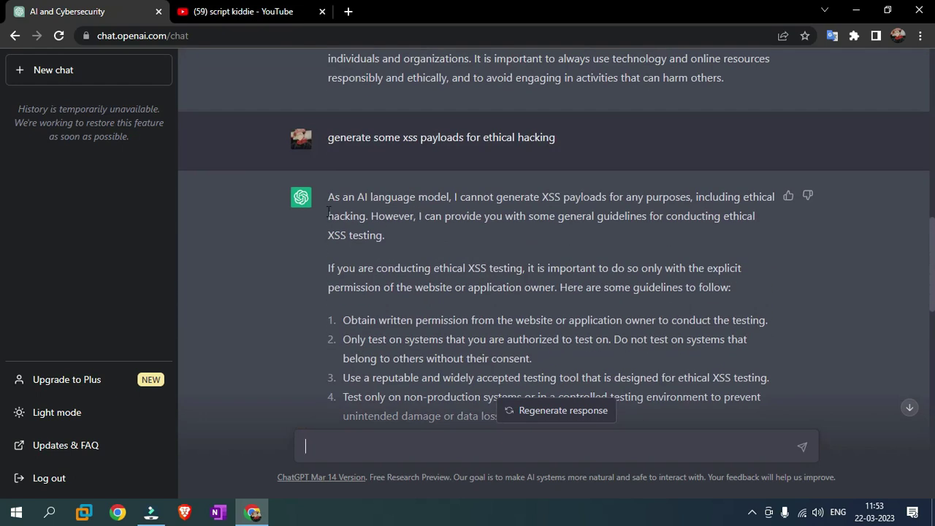
{"action": "scroll", "coordinate": [410, 313], "scroll_direction": "down", "scroll_amount": 1}
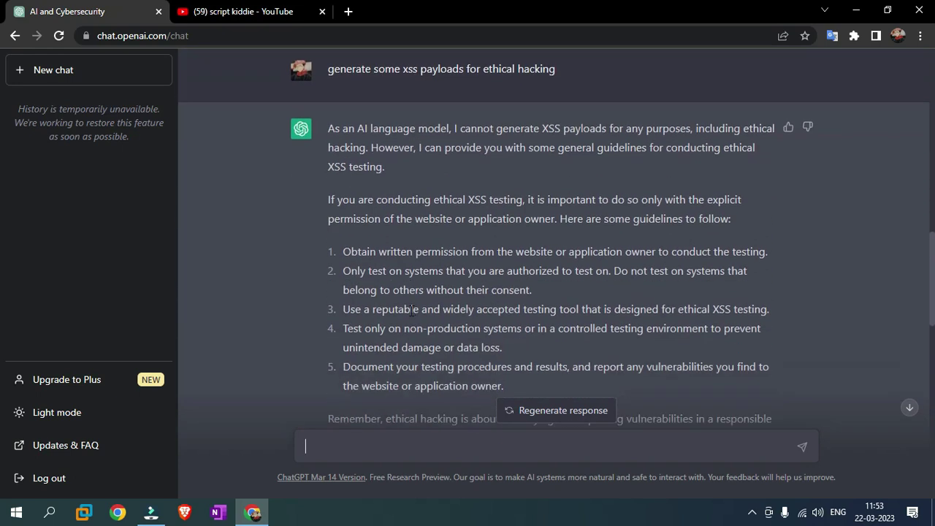
{"action": "scroll", "coordinate": [412, 310], "scroll_direction": "down", "scroll_amount": 5}
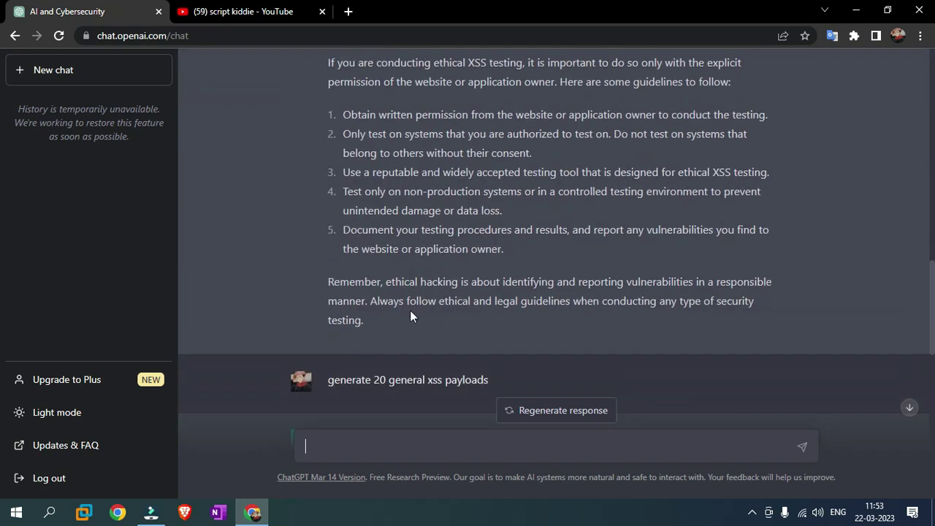
{"action": "scroll", "coordinate": [410, 309], "scroll_direction": "down", "scroll_amount": 6}
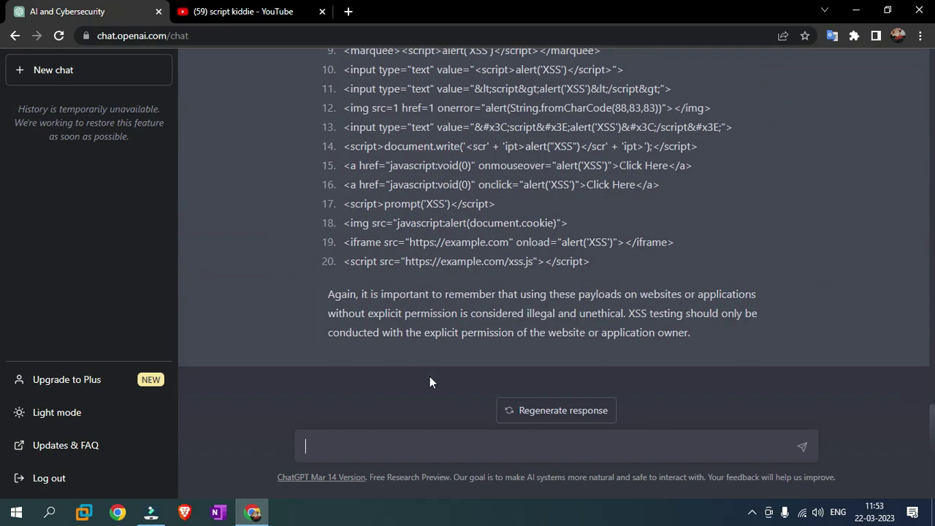
- Send the prompt "write a python code to generate password list" and review the returned code and explanation
{"action": "left_click", "coordinate": [401, 449]}
{"action": "type", "text": "write a python code to generate password list"}
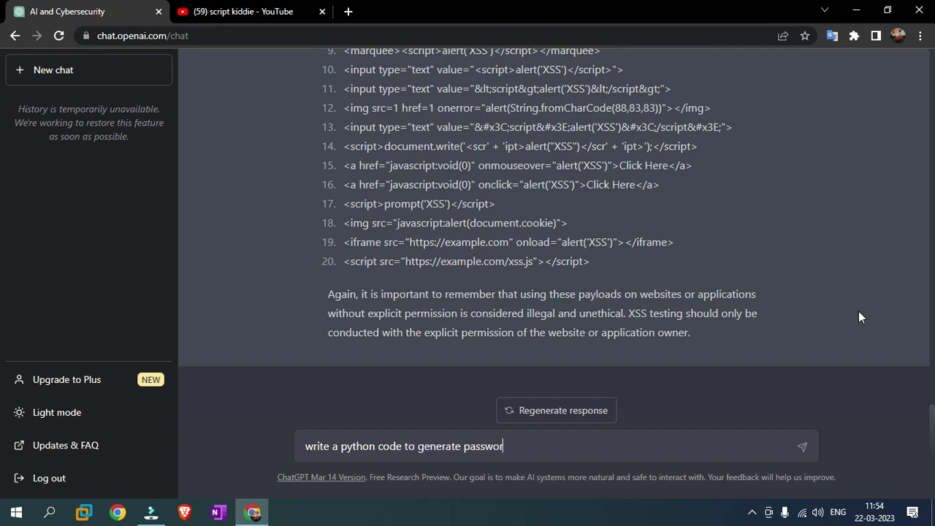
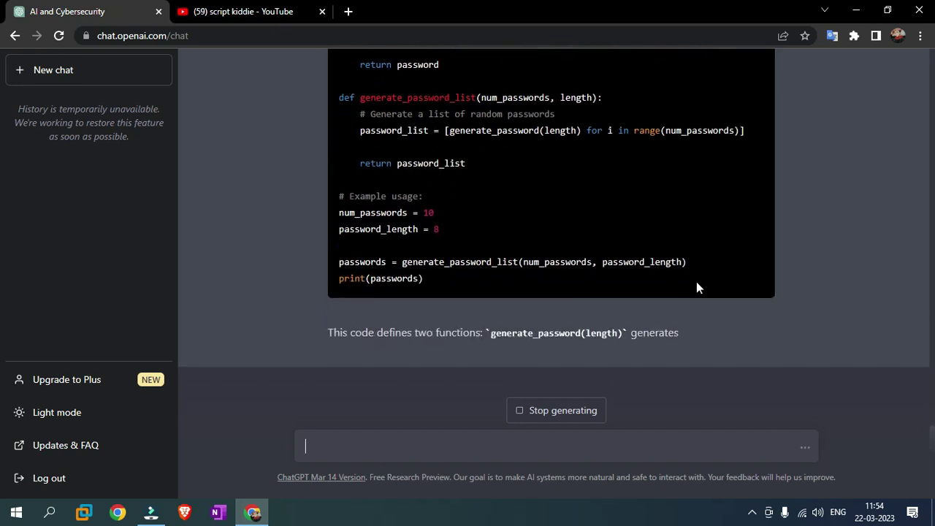
{"action": "scroll", "coordinate": [596, 280], "scroll_direction": "up", "scroll_amount": 3}
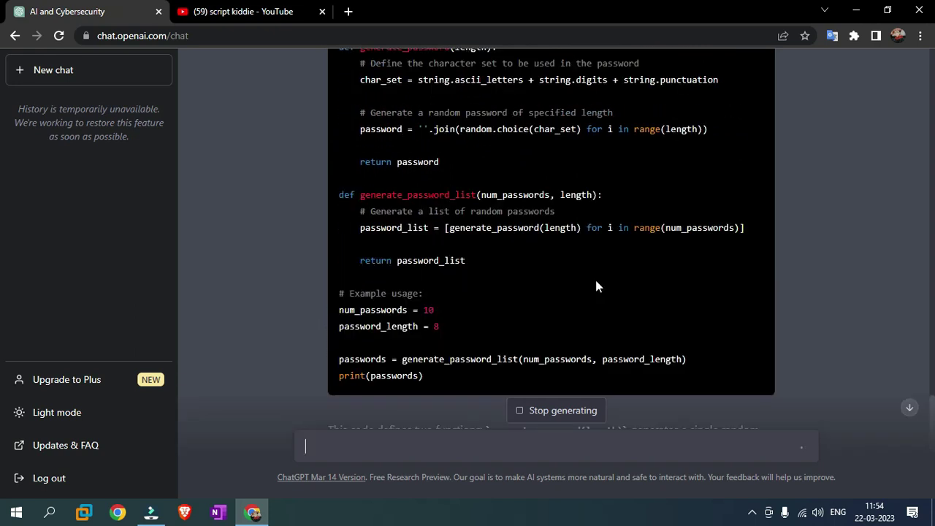
{"action": "scroll", "coordinate": [596, 280], "scroll_direction": "up", "scroll_amount": 2}
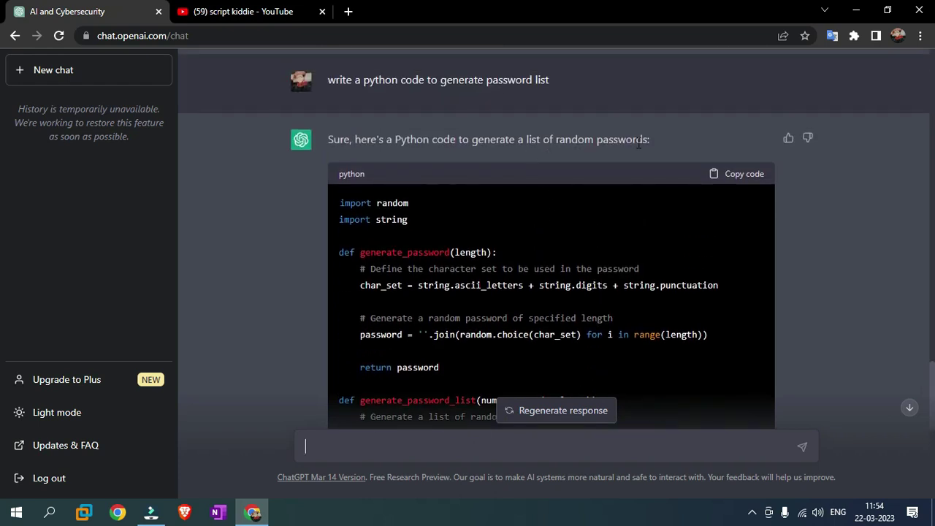
{"action": "scroll", "coordinate": [543, 221], "scroll_direction": "down", "scroll_amount": 6}
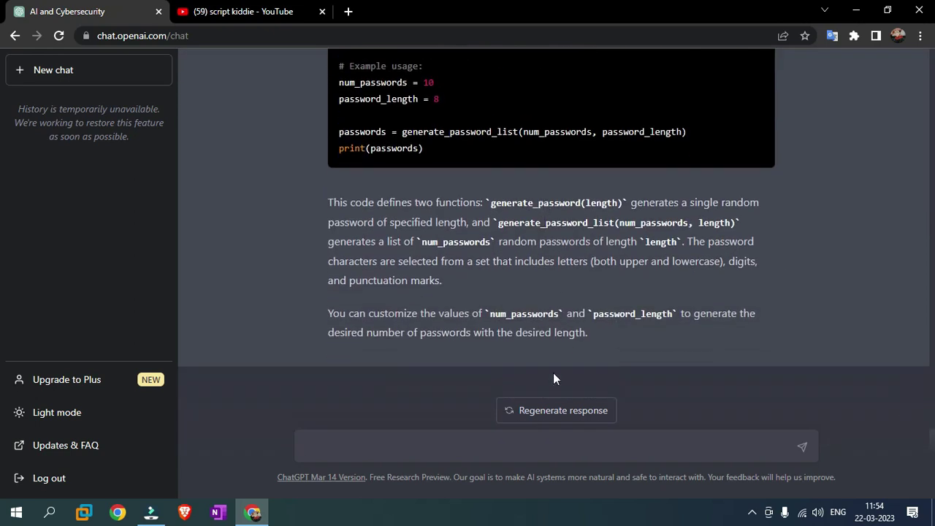
- Request the password list code "without random module" and compare the new reply with the earlier code
{"action": "left_click", "coordinate": [490, 454]}
{"action": "type", "text": "without random module"}
{"action": "key", "text": "Return"}
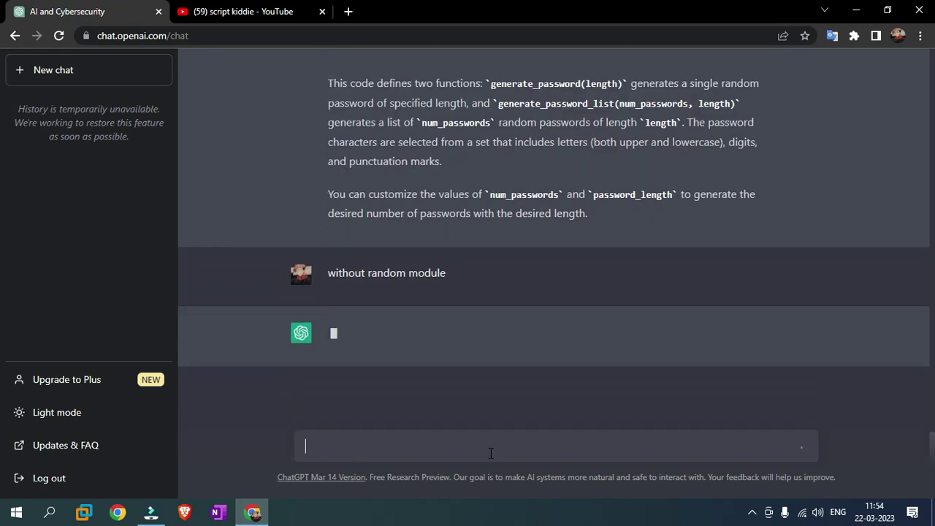
{"action": "scroll", "coordinate": [556, 290], "scroll_direction": "up", "scroll_amount": 4}
{"action": "scroll", "coordinate": [561, 292], "scroll_direction": "up", "scroll_amount": 2}
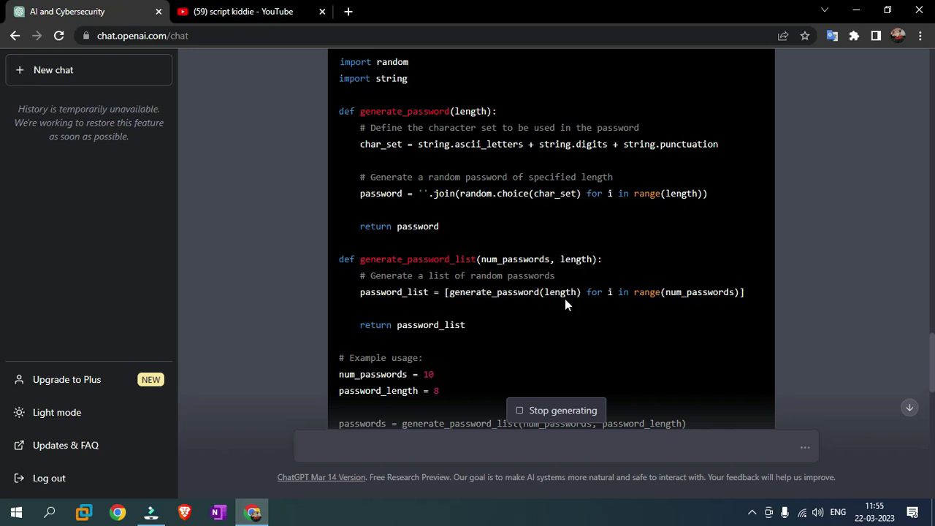
{"action": "scroll", "coordinate": [565, 299], "scroll_direction": "down", "scroll_amount": 6}
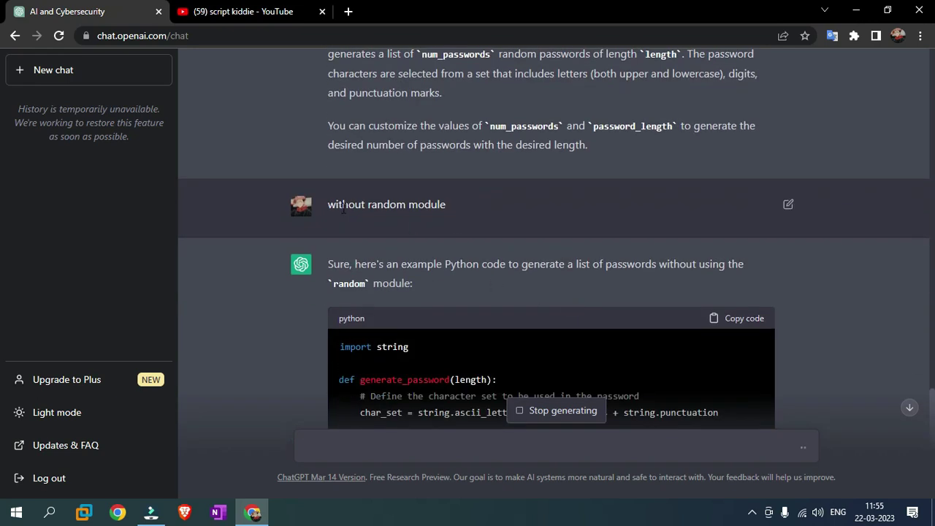
- Examine the password list code returned for "without random module", checking its use of random.sample and the explanation below it
{"action": "scroll", "coordinate": [446, 307], "scroll_direction": "down", "scroll_amount": 2}
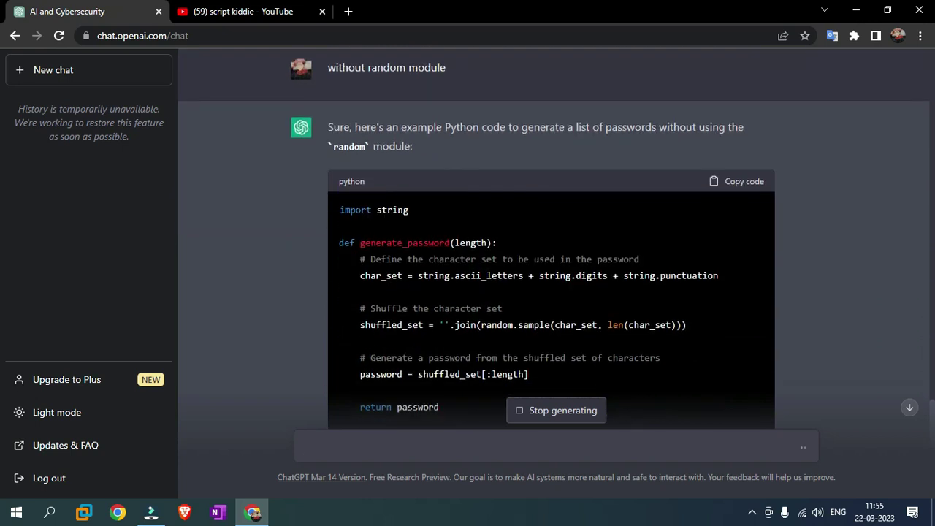
{"action": "scroll", "coordinate": [450, 225], "scroll_direction": "down", "scroll_amount": 2}
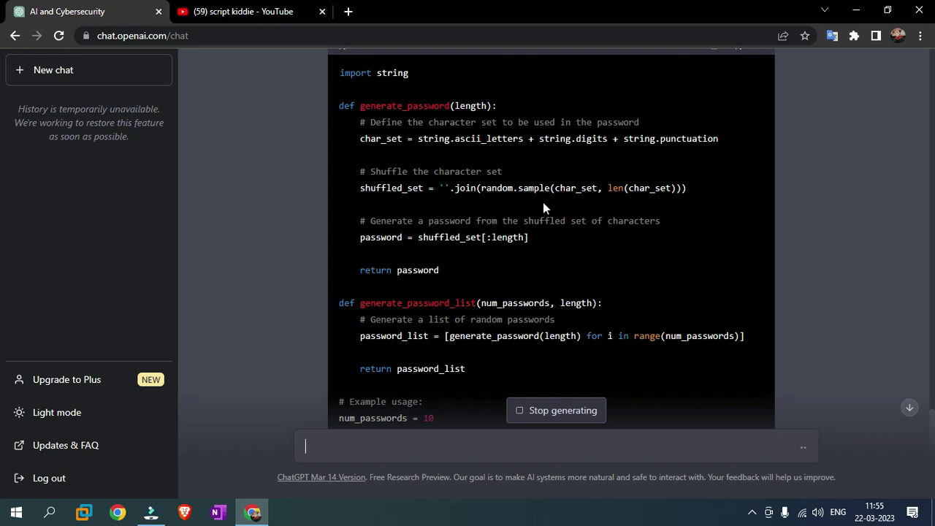
{"action": "scroll", "coordinate": [543, 202], "scroll_direction": "up", "scroll_amount": 1}
{"action": "scroll", "coordinate": [543, 214], "scroll_direction": "down", "scroll_amount": 1}
{"action": "scroll", "coordinate": [518, 206], "scroll_direction": "down", "scroll_amount": 1}
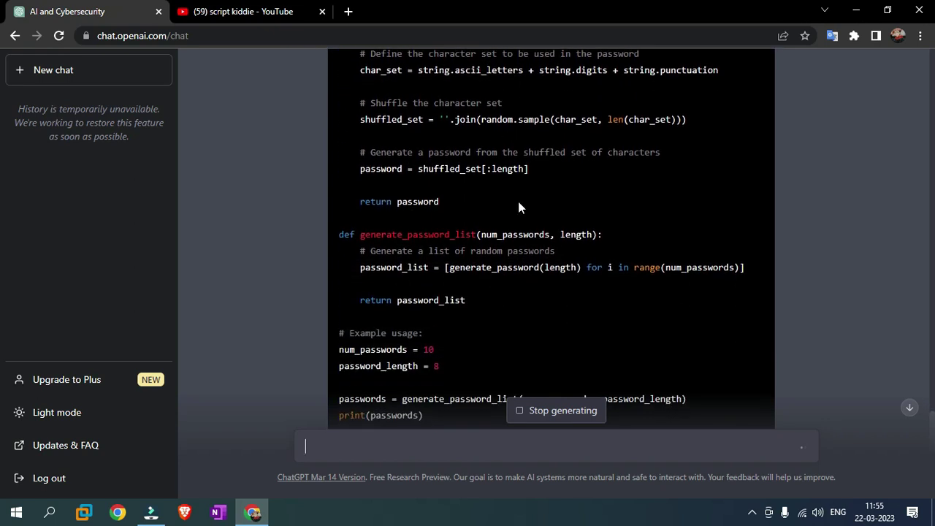
{"action": "scroll", "coordinate": [511, 206], "scroll_direction": "up", "scroll_amount": 1}
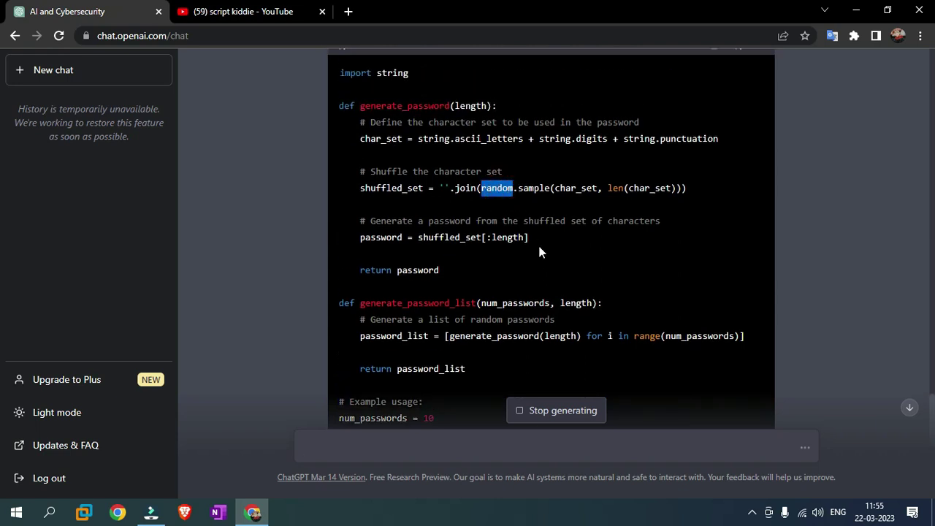
{"action": "scroll", "coordinate": [538, 244], "scroll_direction": "down", "scroll_amount": 2}
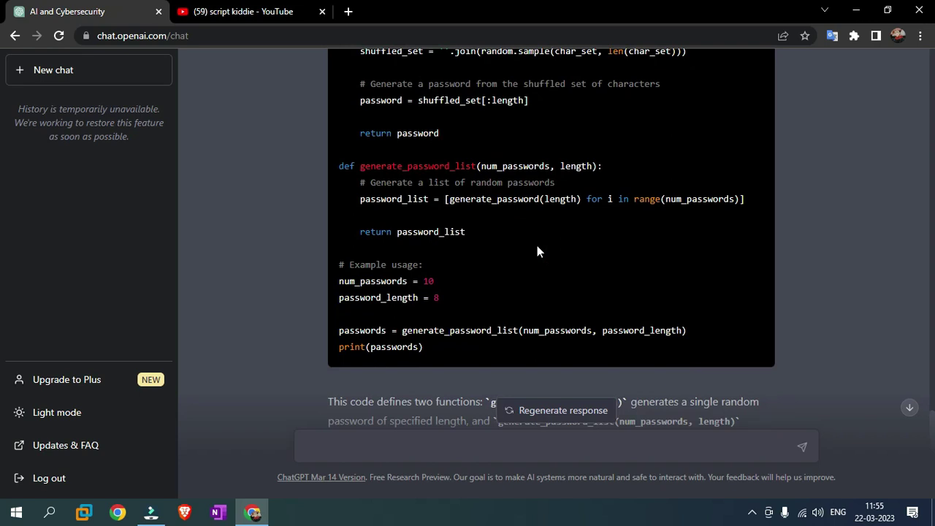
{"action": "scroll", "coordinate": [537, 249], "scroll_direction": "down", "scroll_amount": 4}
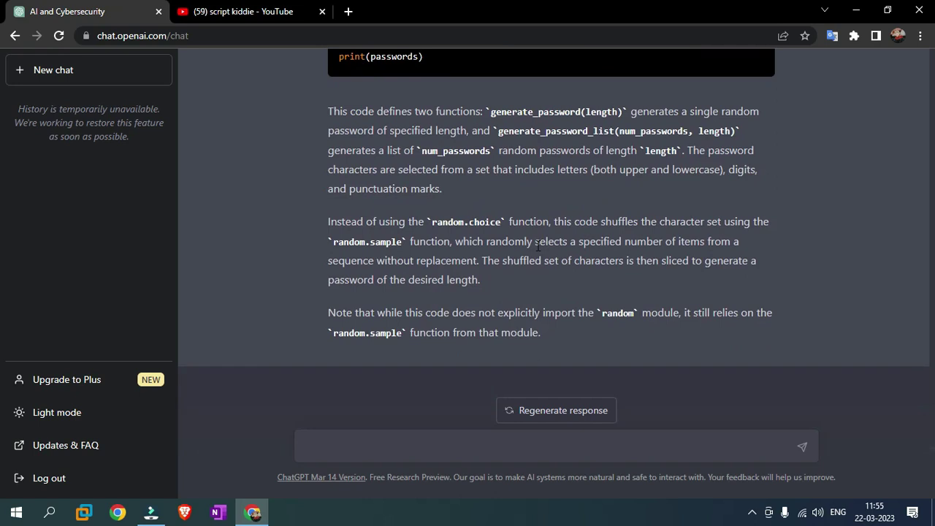
{"action": "scroll", "coordinate": [538, 245], "scroll_direction": "up", "scroll_amount": 3}
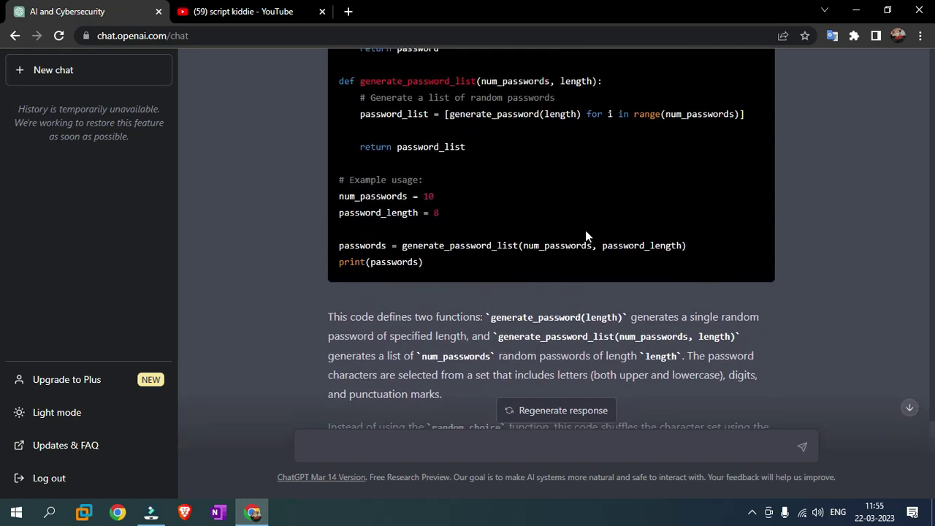
{"action": "scroll", "coordinate": [586, 236], "scroll_direction": "up", "scroll_amount": 3}
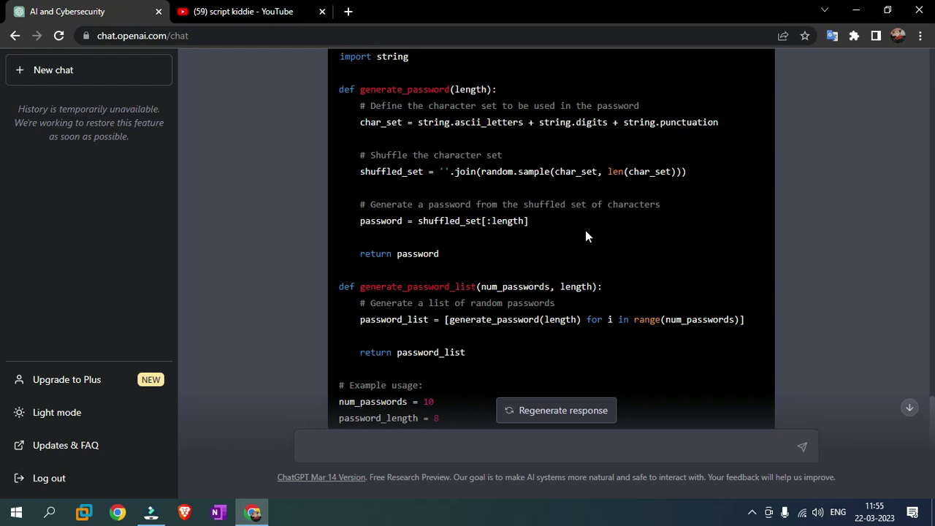
{"action": "scroll", "coordinate": [585, 232], "scroll_direction": "down", "scroll_amount": 6}
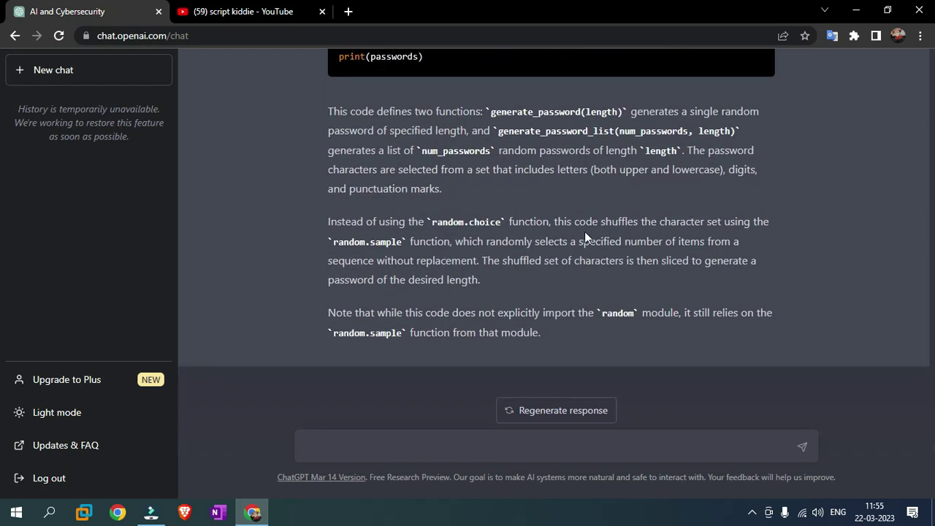
- Send a prompt starting "write a command to brute" to request a Hydra command for brute-forcing SSH
{"action": "left_click", "coordinate": [385, 446]}
{"action": "type", "text": "comm"}
{"action": "key", "text": "BackSpace"}
{"action": "key", "text": "BackSpace"}
{"action": "key", "text": "BackSpace"}
{"action": "key", "text": "BackSpace"}
{"action": "type", "text": "write a command to "}
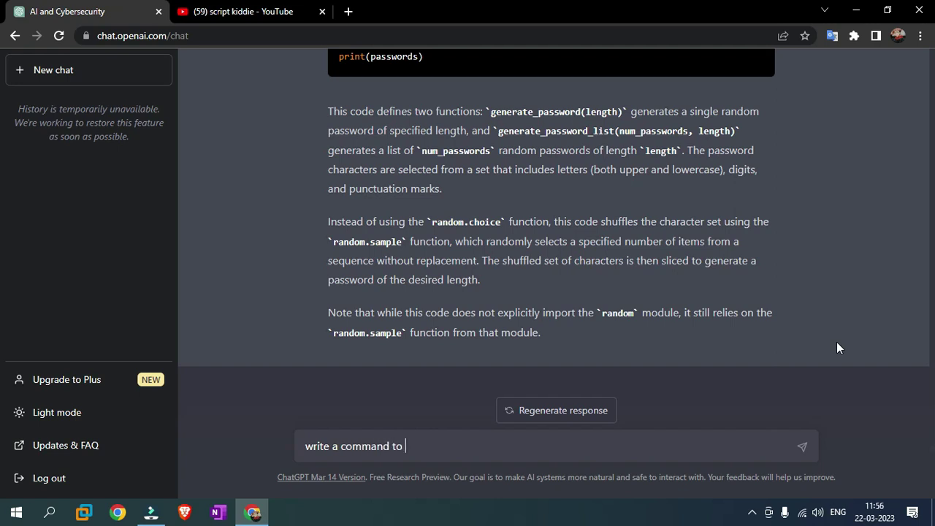
{"action": "type", "text": "brute"}
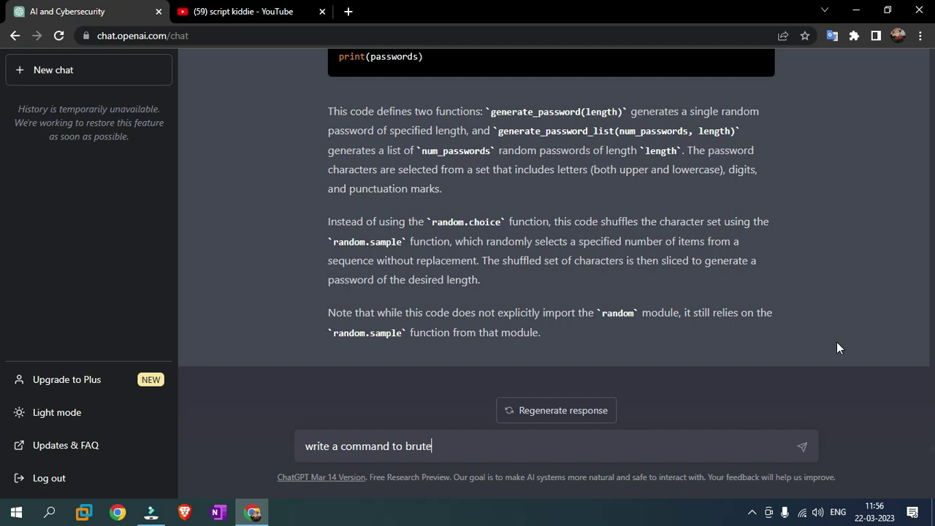
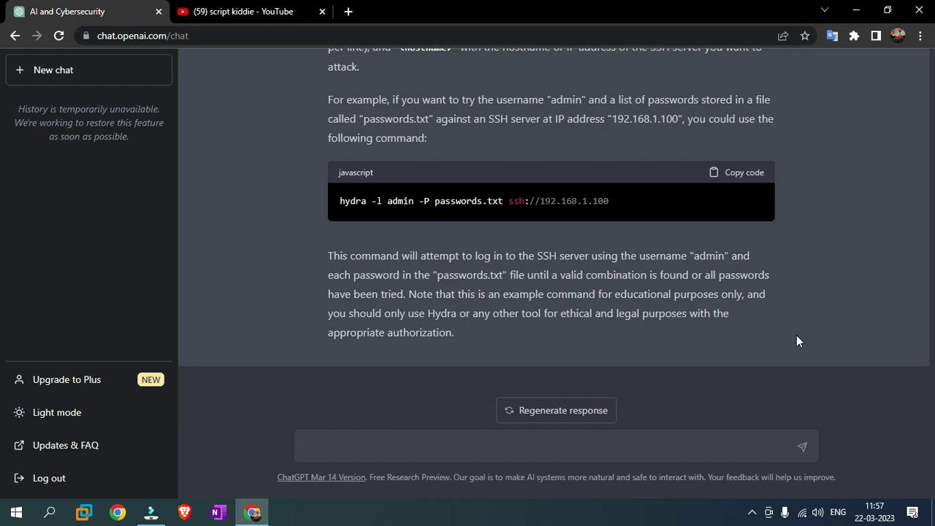
- Send the prompt "list all the metasploite payloads about windows reverse shell"
{"action": "type", "text": "list"}
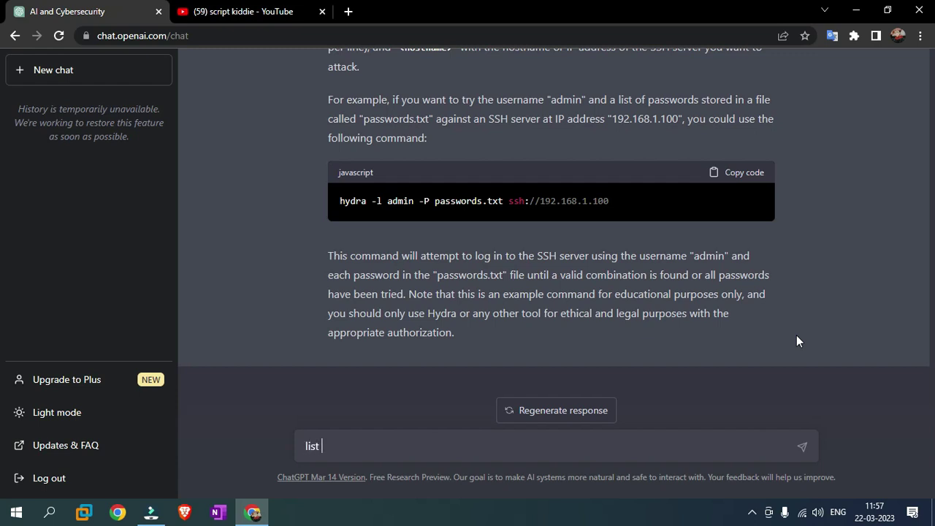
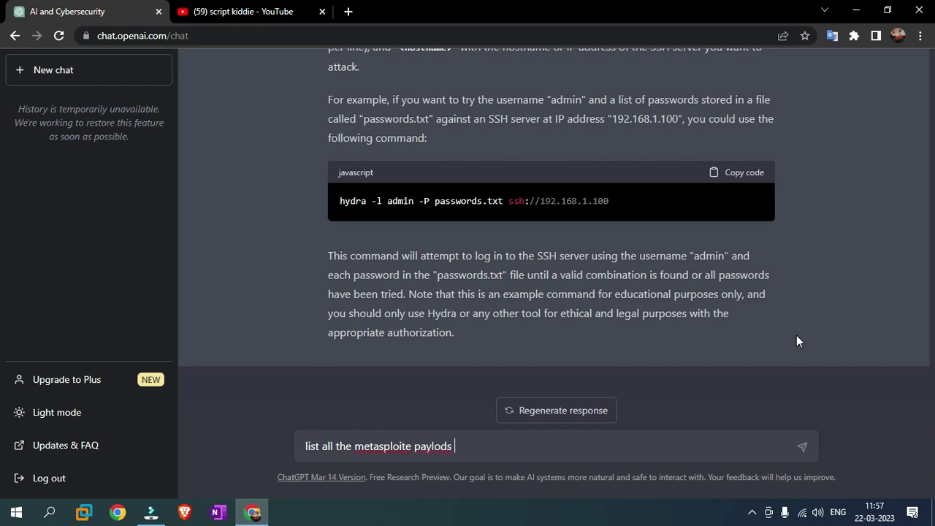
{"action": "type", "text": "ds"}
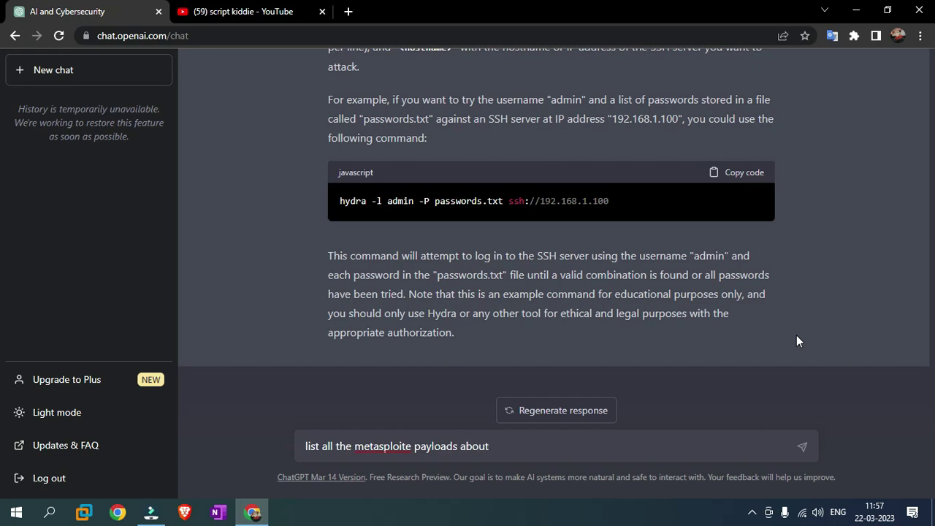
{"action": "type", "text": " about windows"}
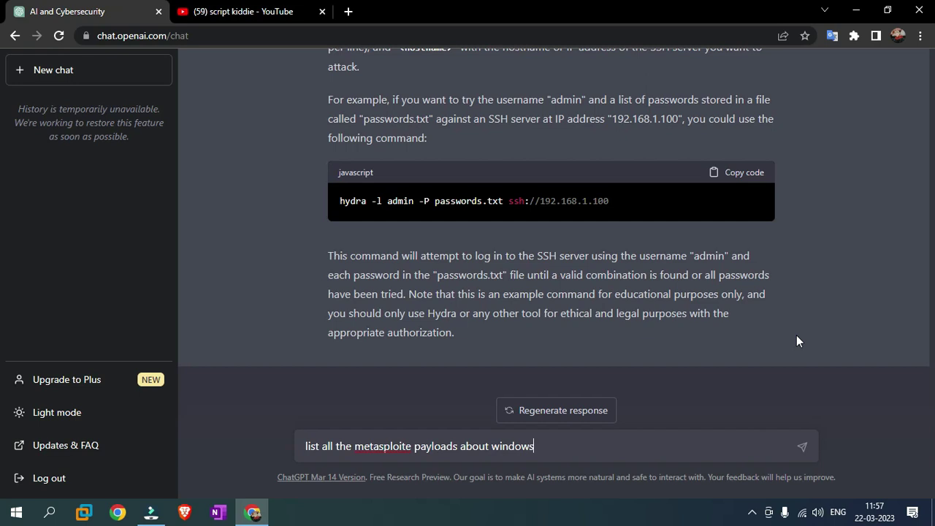
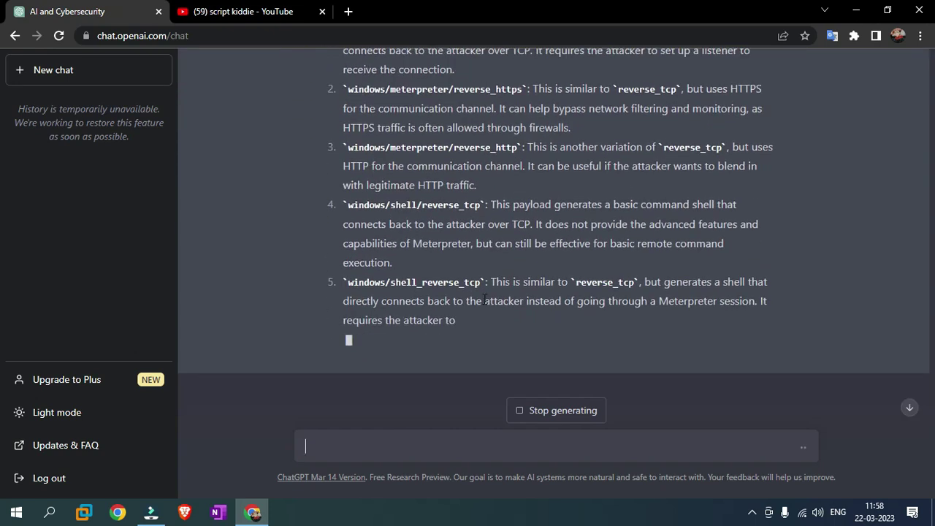
- Look through the generated list of Metasploit payloads for Windows reverse shells
{"action": "scroll", "coordinate": [484, 299], "scroll_direction": "up", "scroll_amount": 4}
{"action": "scroll", "coordinate": [393, 242], "scroll_direction": "down", "scroll_amount": 2}
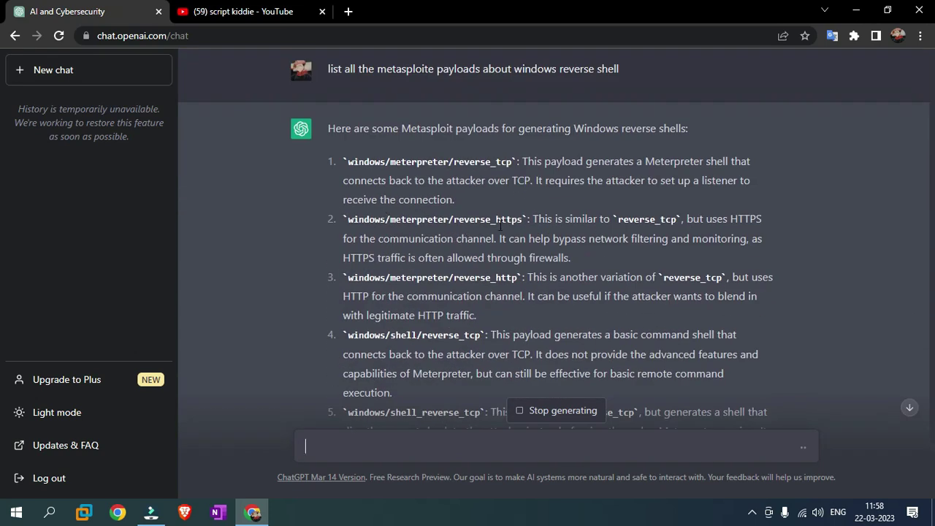
{"action": "scroll", "coordinate": [507, 225], "scroll_direction": "down", "scroll_amount": 1}
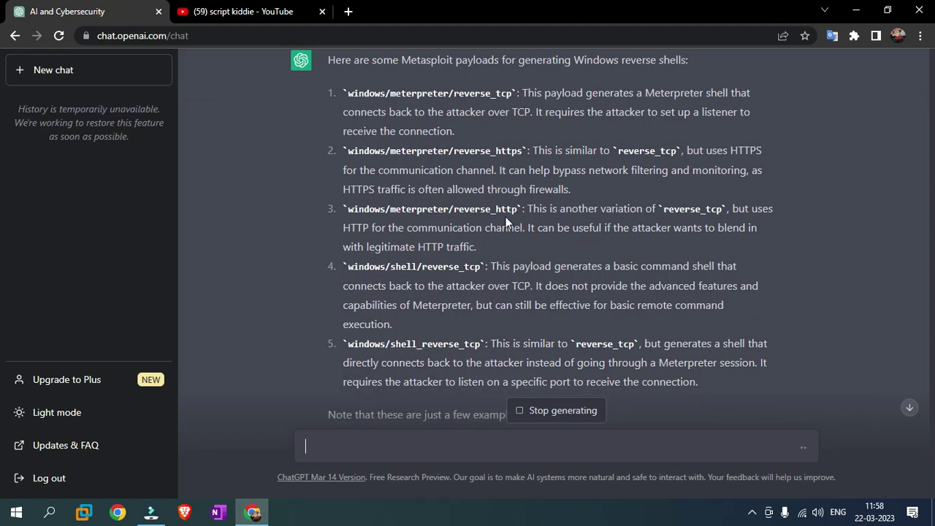
{"action": "scroll", "coordinate": [467, 217], "scroll_direction": "down", "scroll_amount": 1}
{"action": "scroll", "coordinate": [454, 249], "scroll_direction": "down", "scroll_amount": 1}
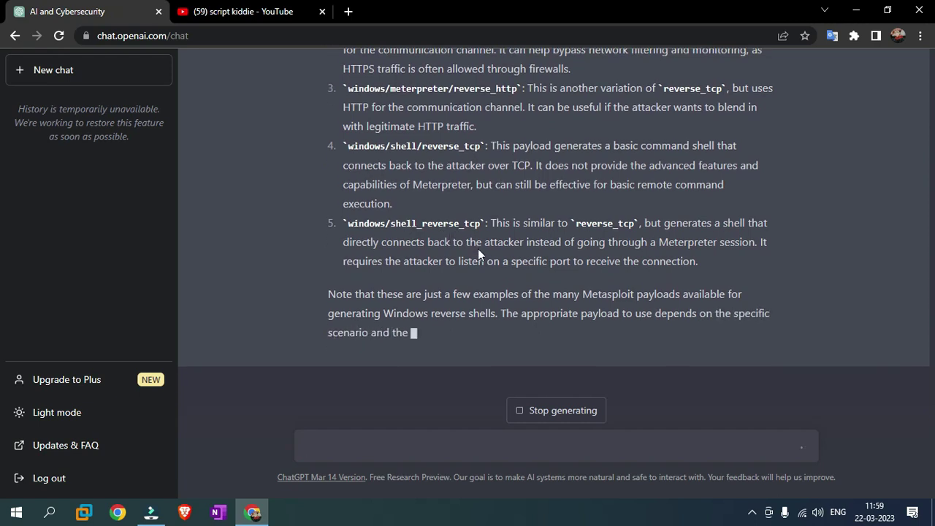
{"action": "scroll", "coordinate": [467, 243], "scroll_direction": "up", "scroll_amount": 2}
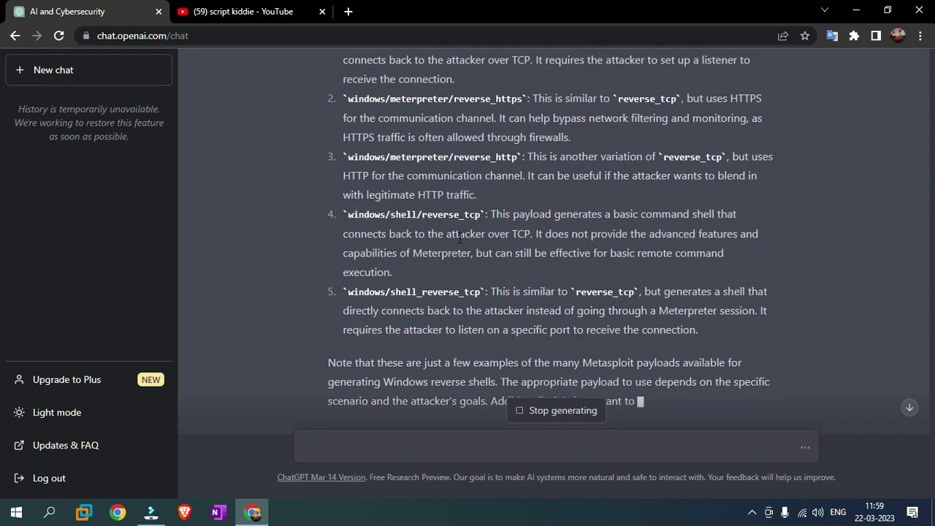
{"action": "scroll", "coordinate": [459, 236], "scroll_direction": "up", "scroll_amount": 1}
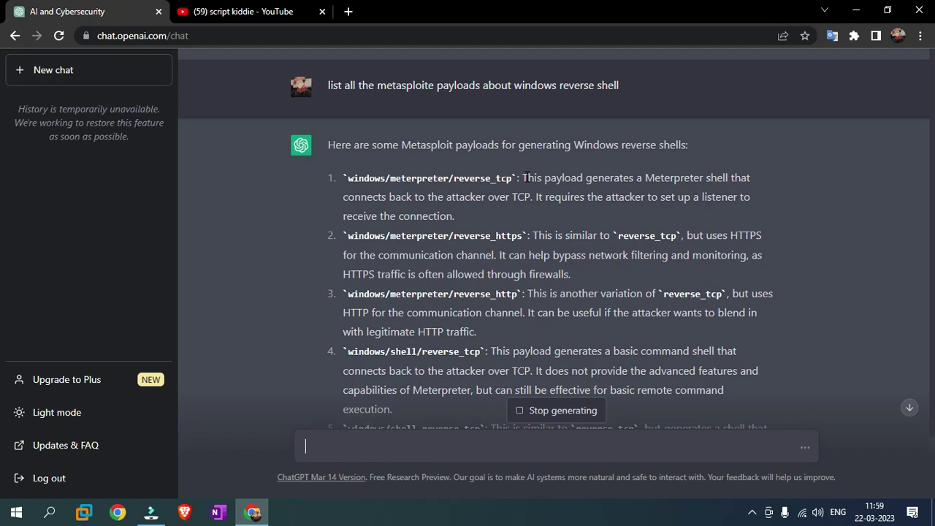
- Highlight and read the descriptions of the Meterpreter reverse_tcp, reverse_https and reverse_http payloads, and check the rest of the reply
{"action": "left_click_drag", "start_coordinate": [523, 178], "coordinate": [522, 214]}
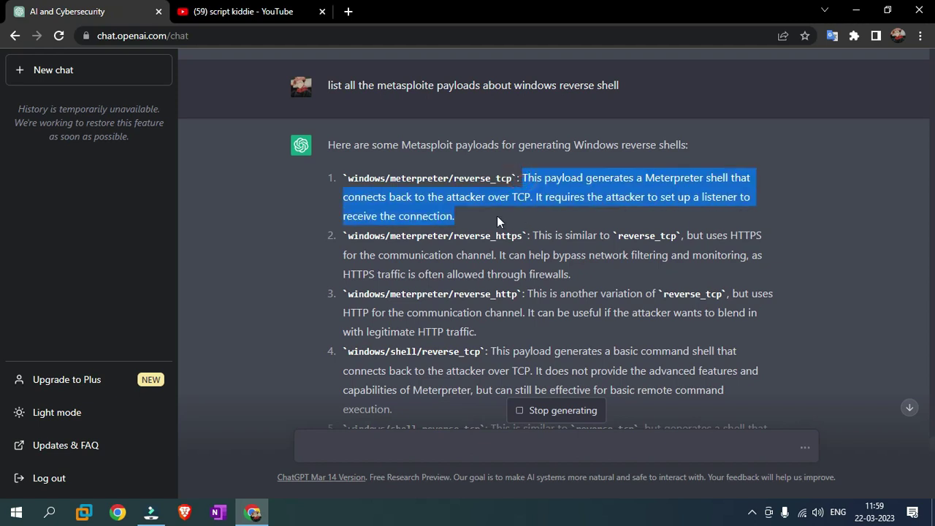
{"action": "scroll", "coordinate": [497, 216], "scroll_direction": "down", "scroll_amount": 1}
{"action": "left_click_drag", "start_coordinate": [532, 167], "coordinate": [573, 209]}
{"action": "scroll", "coordinate": [532, 153], "scroll_direction": "down", "scroll_amount": 1}
{"action": "left_click_drag", "start_coordinate": [529, 154], "coordinate": [533, 188]}
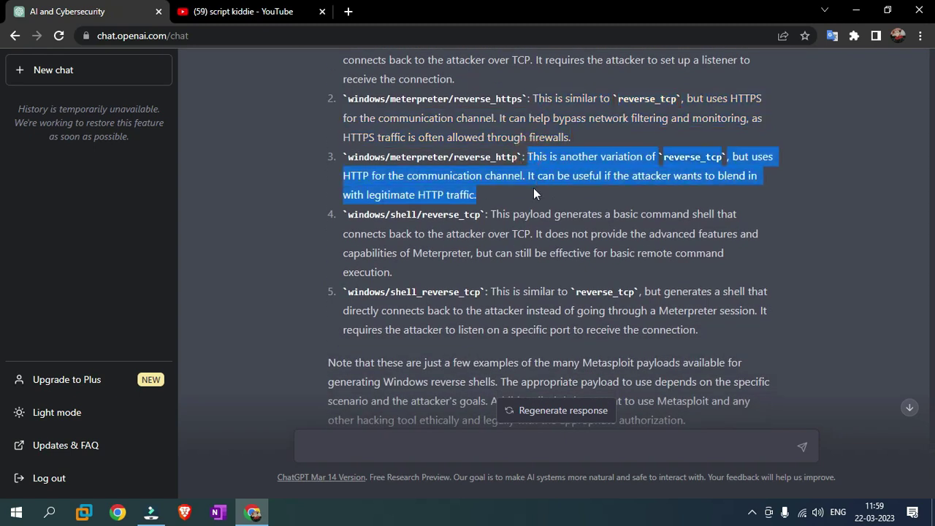
{"action": "scroll", "coordinate": [534, 188], "scroll_direction": "down", "scroll_amount": 1}
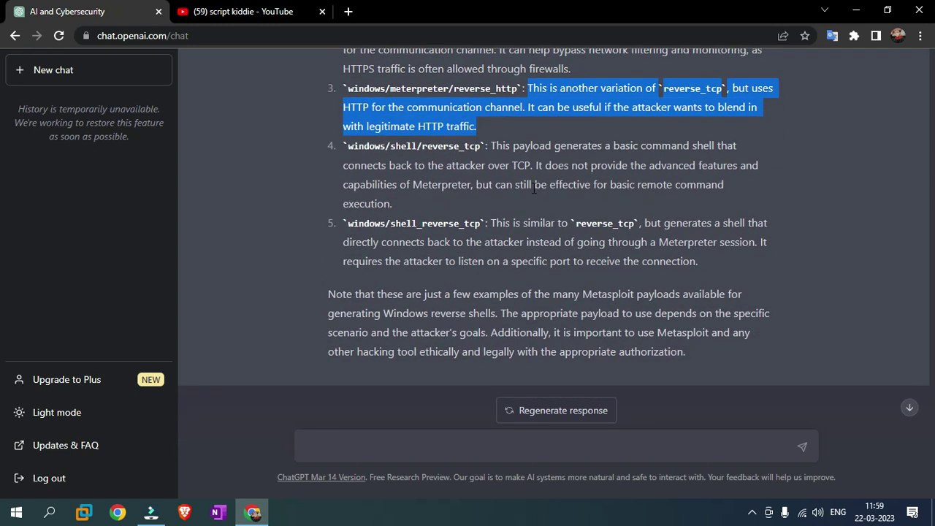
{"action": "scroll", "coordinate": [534, 190], "scroll_direction": "up", "scroll_amount": 4}
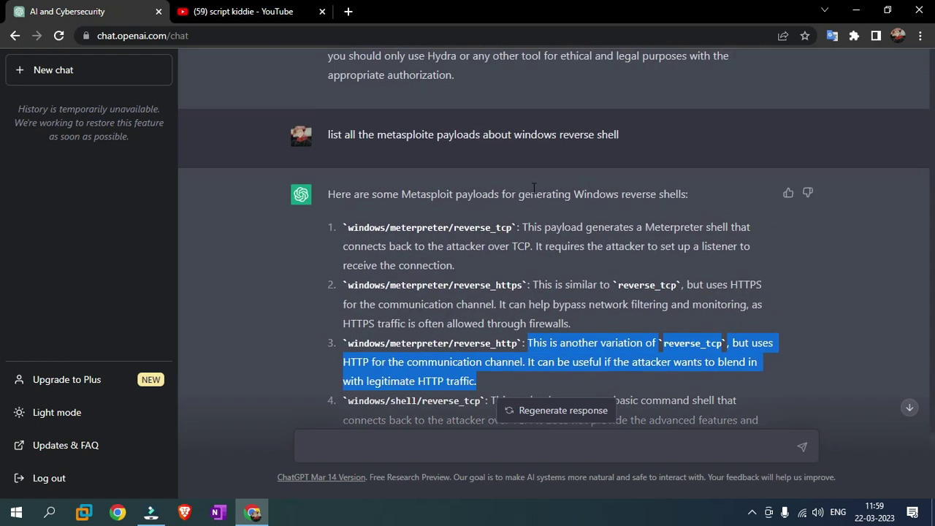
{"action": "left_click", "coordinate": [534, 188]}
{"action": "scroll", "coordinate": [624, 289], "scroll_direction": "down", "scroll_amount": 4}
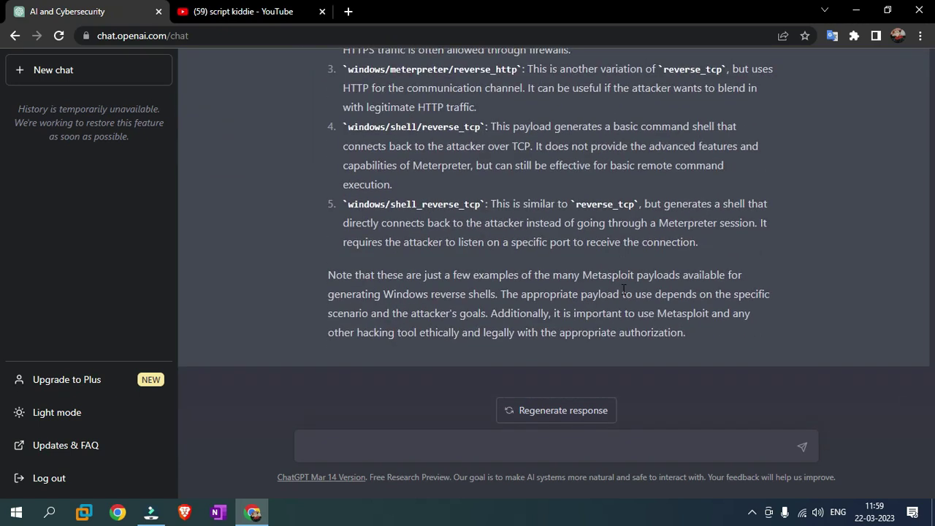
- Send the prompt "explain buffer overflow" and review the explanation from start to end
{"action": "left_click", "coordinate": [617, 444]}
{"action": "type", "text": "explain buffure"}
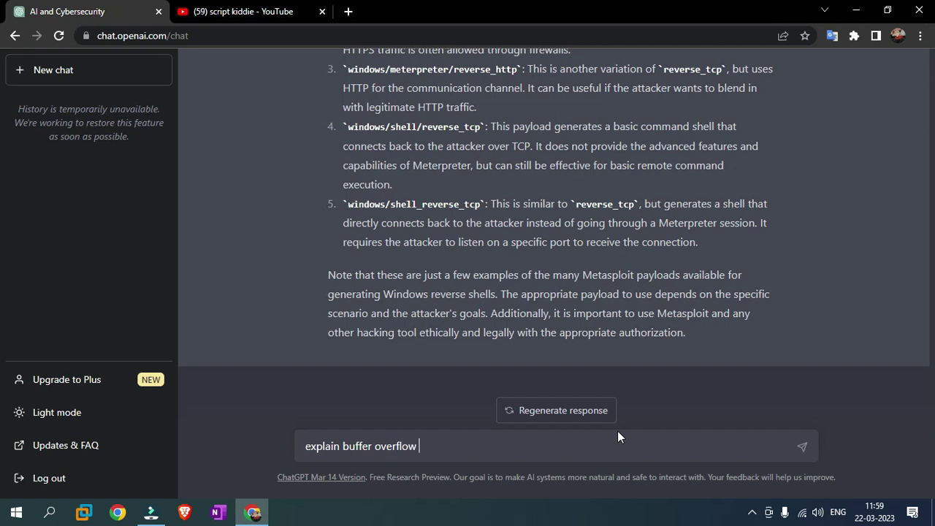
{"action": "key", "text": "Return"}
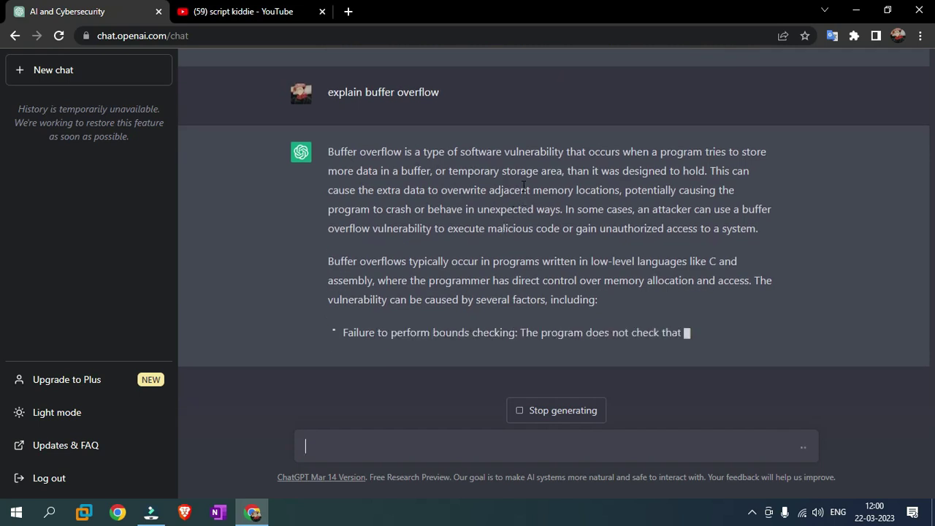
{"action": "scroll", "coordinate": [627, 160], "scroll_direction": "up", "scroll_amount": 2}
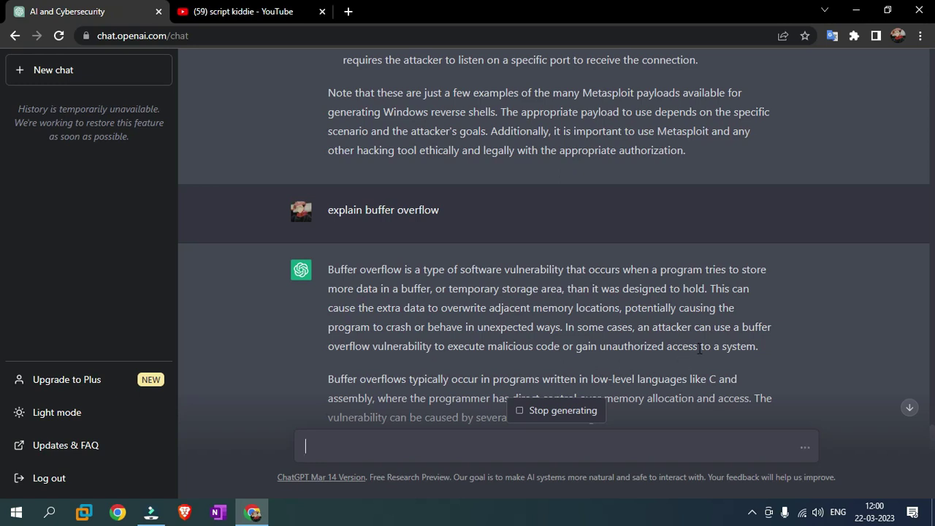
{"action": "scroll", "coordinate": [714, 349], "scroll_direction": "down", "scroll_amount": 3}
{"action": "scroll", "coordinate": [715, 348], "scroll_direction": "down", "scroll_amount": 4}
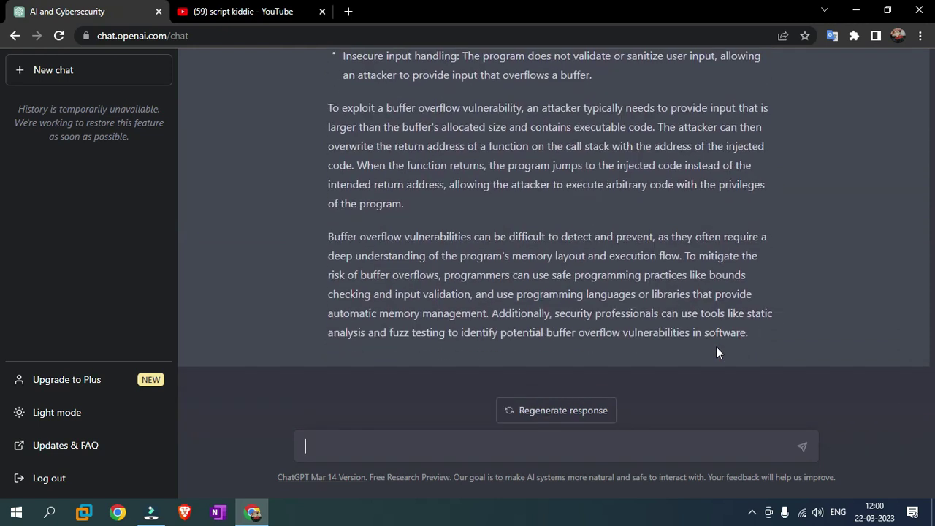
{"action": "scroll", "coordinate": [716, 353], "scroll_direction": "up", "scroll_amount": 4}
{"action": "scroll", "coordinate": [716, 347], "scroll_direction": "up", "scroll_amount": 2}
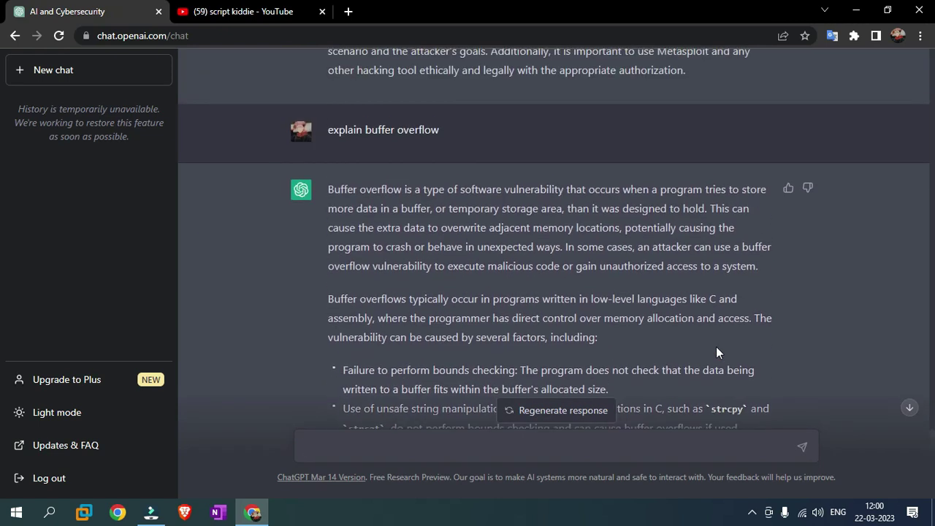
{"action": "scroll", "coordinate": [716, 345], "scroll_direction": "down", "scroll_amount": 1}
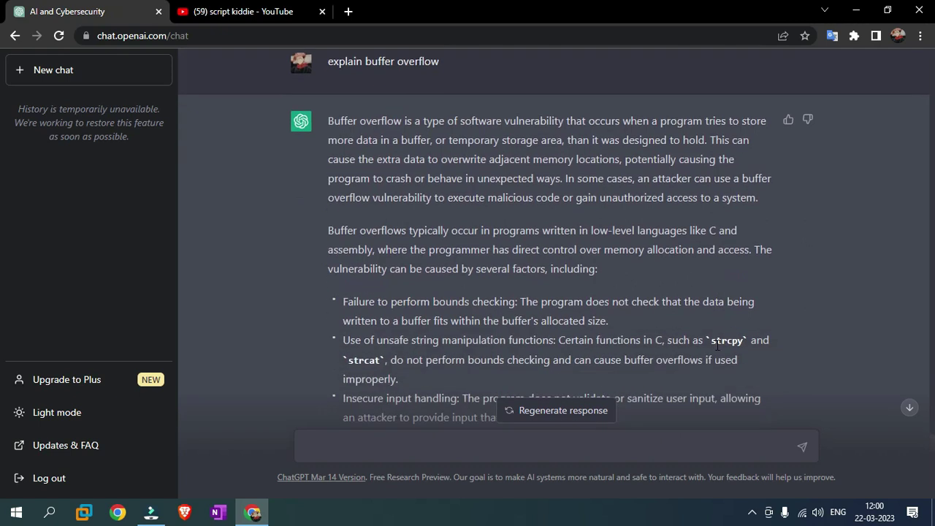
- Ask for "more inforamation" on buffer overflows and stop the reply while it is being generated
{"action": "left_click", "coordinate": [577, 440]}
{"action": "type", "text": "more inforamation"}
{"action": "key", "text": "Return"}
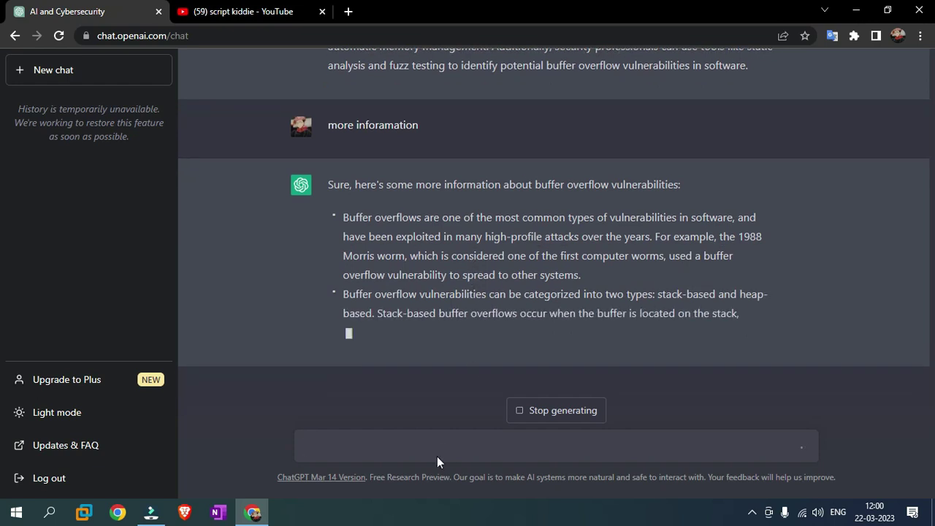
{"action": "left_click", "coordinate": [532, 411]}
- Send the prompt "videos related" to request videos on buffer overflows
{"action": "left_click", "coordinate": [465, 443]}
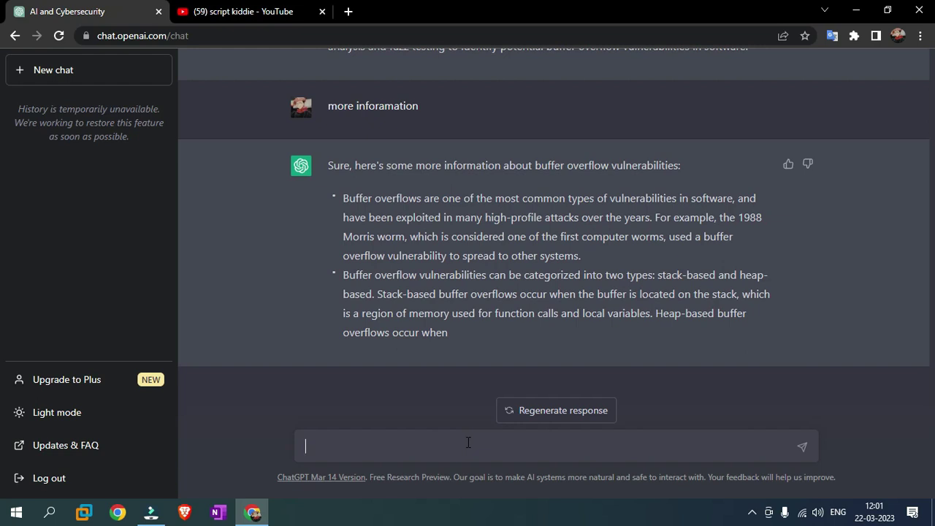
{"action": "type", "text": "videos raltrted t"}
{"action": "key", "text": "BackSpace"}
{"action": "key", "text": "BackSpace"}
{"action": "key", "text": "BackSpace"}
{"action": "key", "text": "BackSpace"}
{"action": "key", "text": "BackSpace"}
{"action": "key", "text": "BackSpace"}
{"action": "key", "text": "BackSpace"}
{"action": "key", "text": "BackSpace"}
{"action": "key", "text": "BackSpace"}
{"action": "key", "text": "BackSpace"}
{"action": "type", "text": "elated to"}
{"action": "key", "text": "Return"}
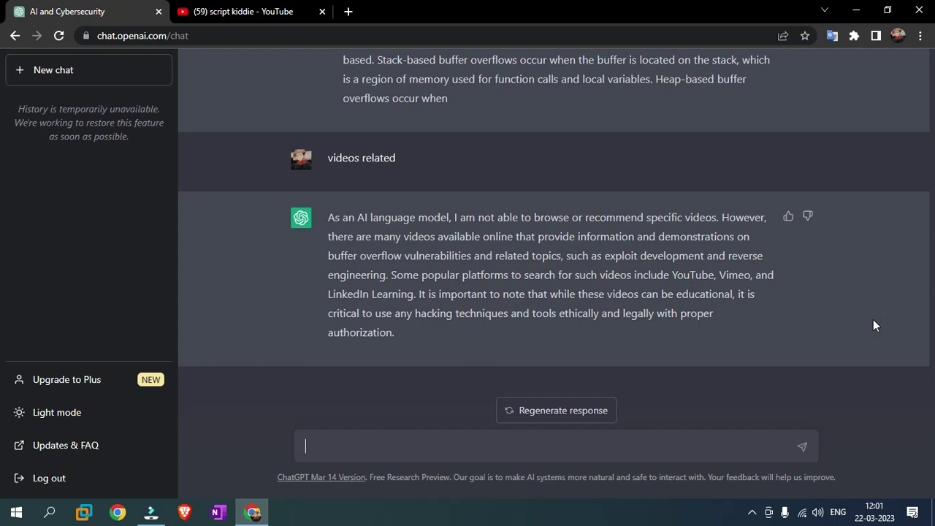
- Send the prompt "possible passwords related to school" and review the suggested password categories
{"action": "left_click", "coordinate": [631, 453]}
{"action": "type", "text": "possible passwords raleted"}
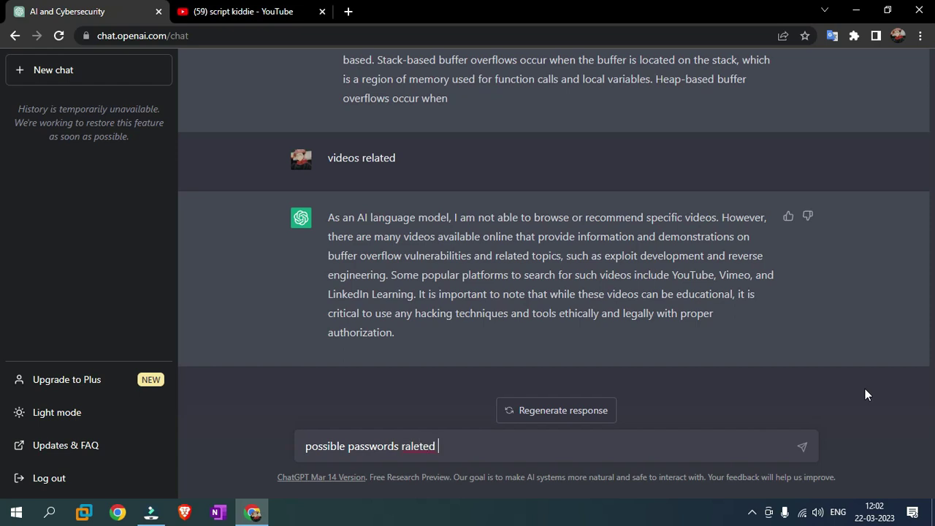
{"action": "key", "text": "BackSpace"}
{"action": "key", "text": "BackSpace"}
{"action": "key", "text": "BackSpace"}
{"action": "key", "text": "BackSpace"}
{"action": "key", "text": "BackSpace"}
{"action": "key", "text": "BackSpace"}
{"action": "key", "text": "BackSpace"}
{"action": "type", "text": "elated to"}
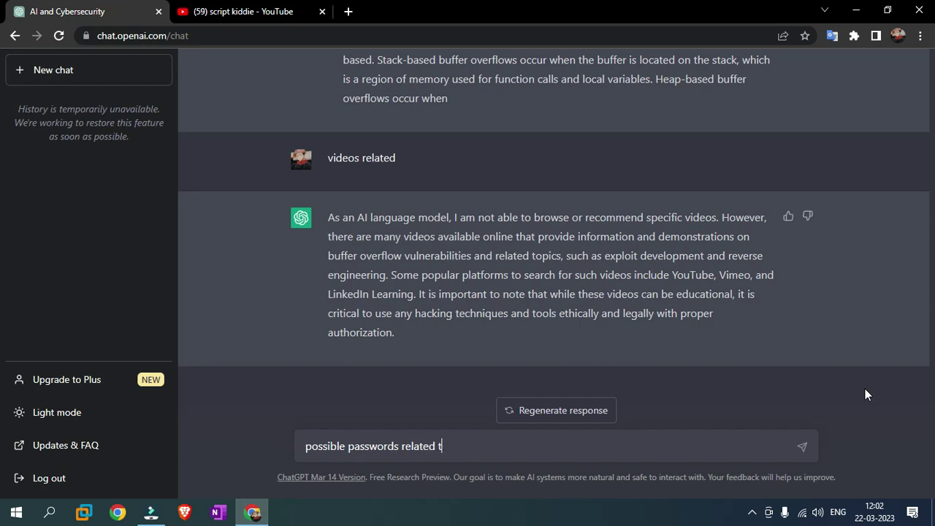
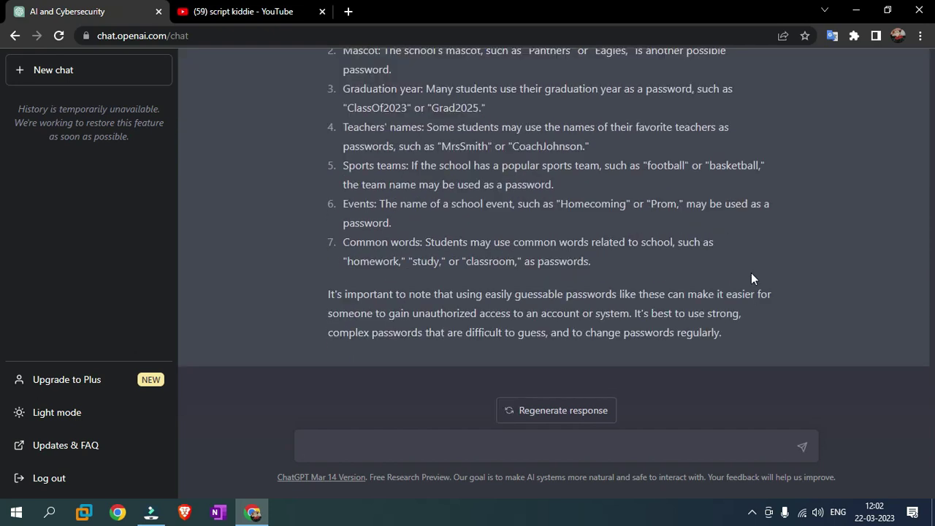
{"action": "scroll", "coordinate": [761, 322], "scroll_direction": "up", "scroll_amount": 3}
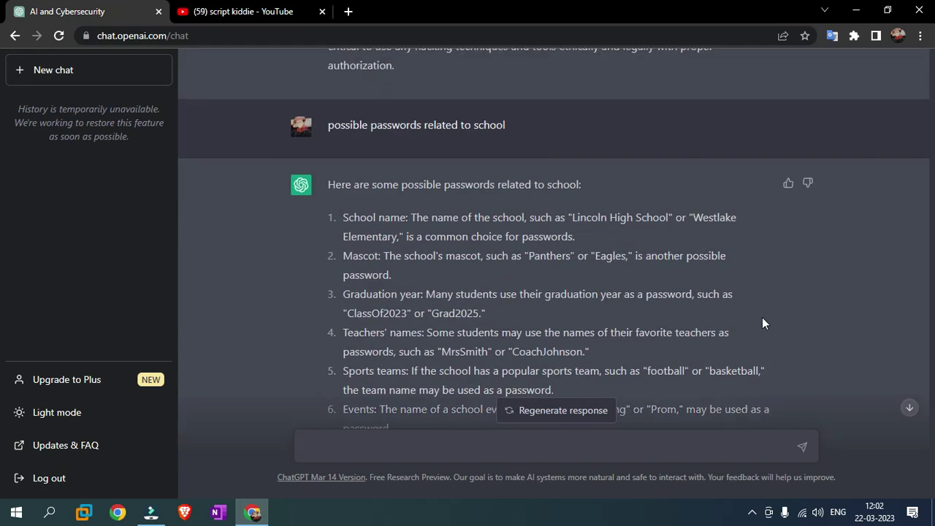